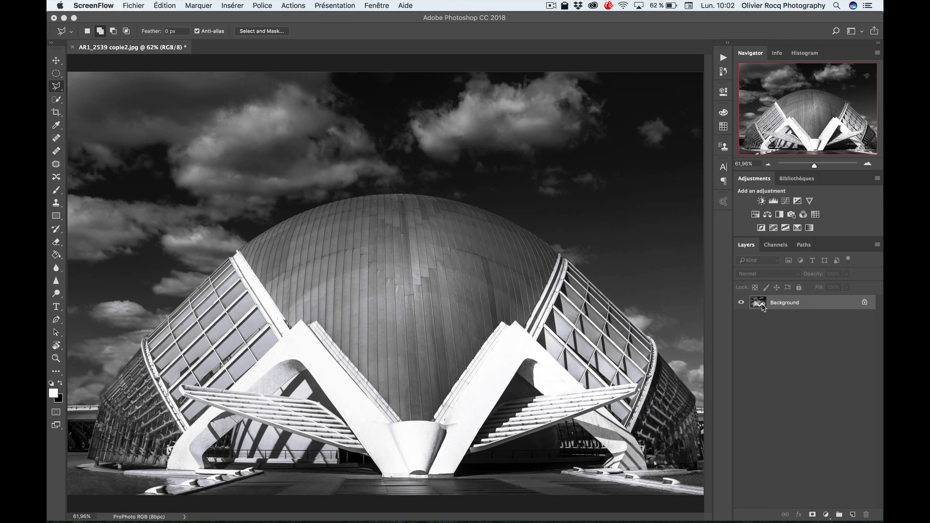
Duplicate the Background layer.
left_click(803, 304)
left_click_drag(804, 304, 854, 514)
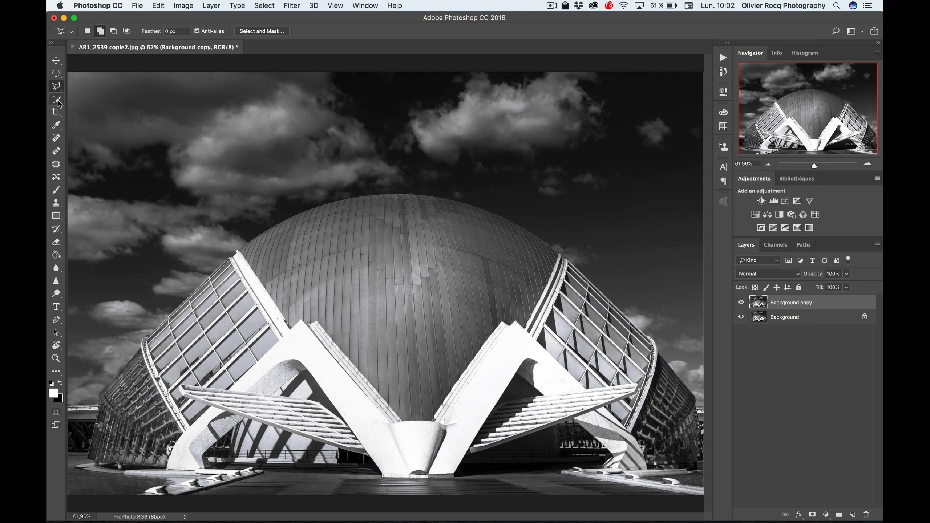
Select the cloudy sky above the building on the copied layer with the Quick Selection tool.
left_click(58, 101)
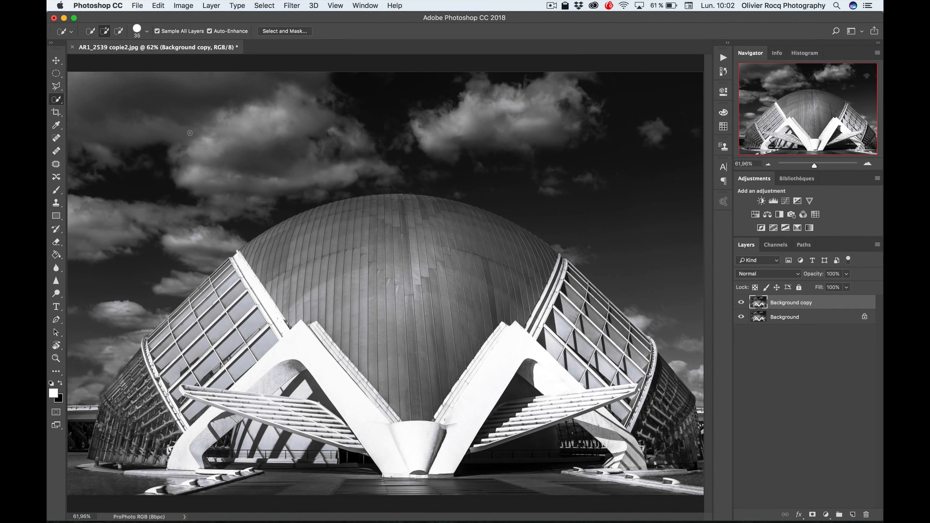
left_click_drag(183, 138, 218, 142)
mouse_move(208, 103)
left_mouse_down()
mouse_move(154, 135)
mouse_move(202, 120)
mouse_move(332, 114)
mouse_move(560, 123)
left_mouse_up()
left_click_drag(151, 191, 136, 224)
Examine the sky selection's edge along the left glass facade and lattice, briefly previewing it as a Quick Mask.
key("z")
left_click_drag(238, 285, 237, 285)
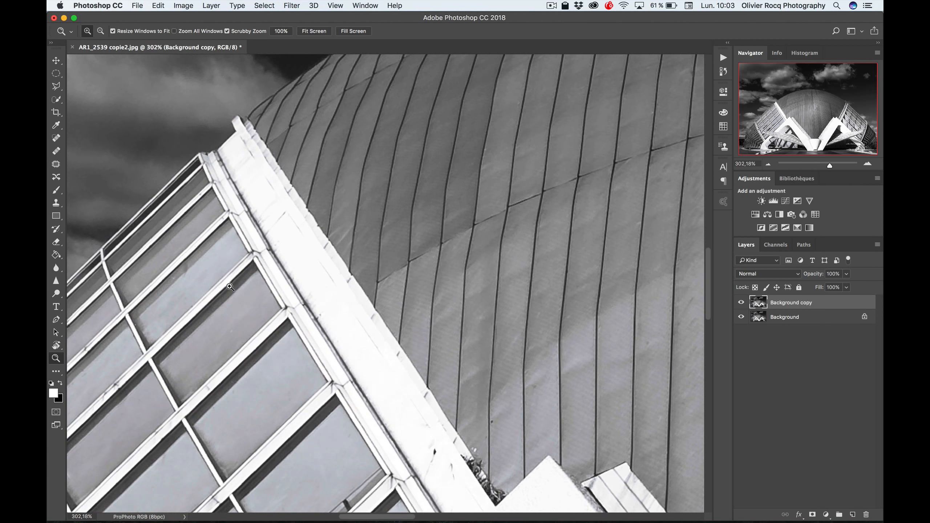
left_click_drag(158, 286, 270, 269)
left_click_drag(194, 315, 342, 224)
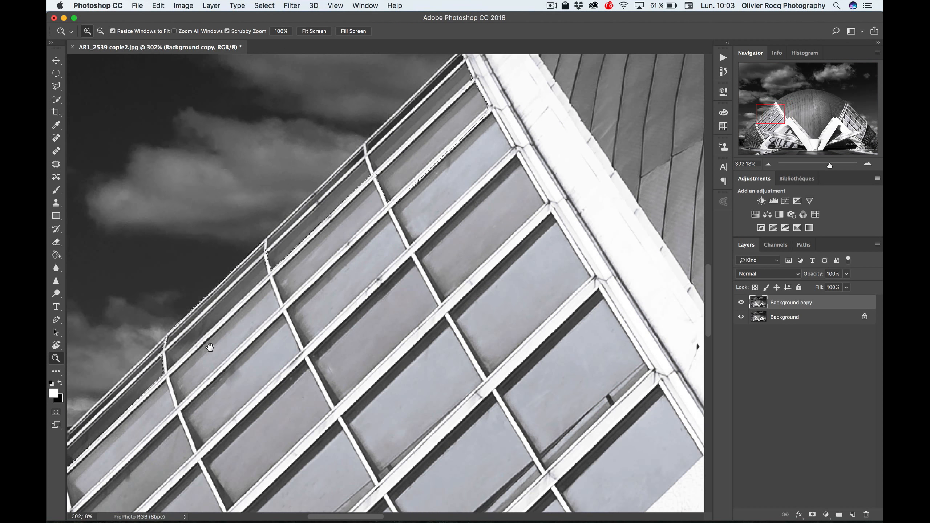
left_click_drag(207, 354, 409, 204)
left_click_drag(288, 367, 353, 221)
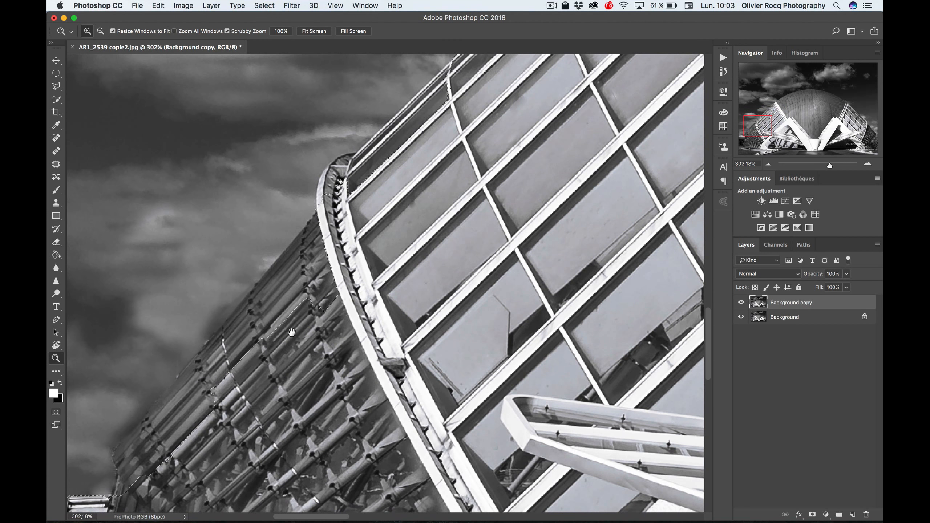
left_click_drag(281, 319, 350, 234)
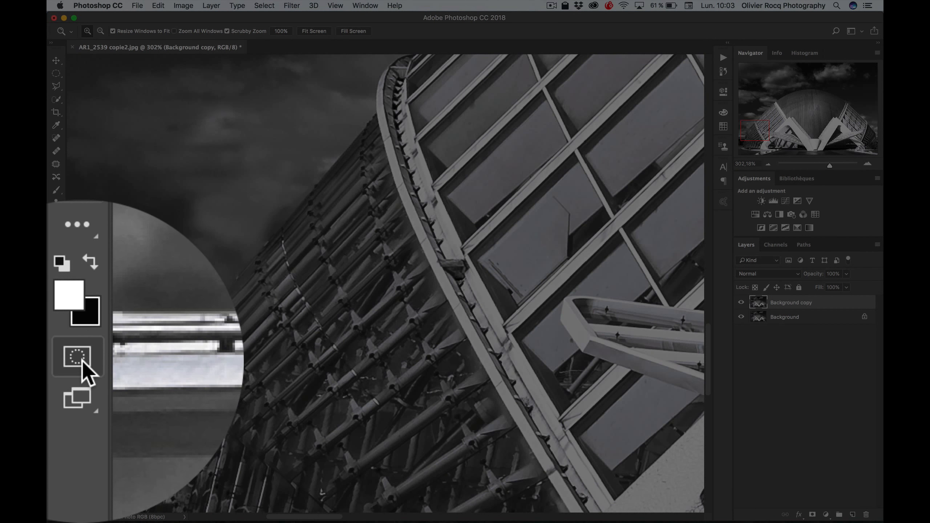
left_click(82, 364)
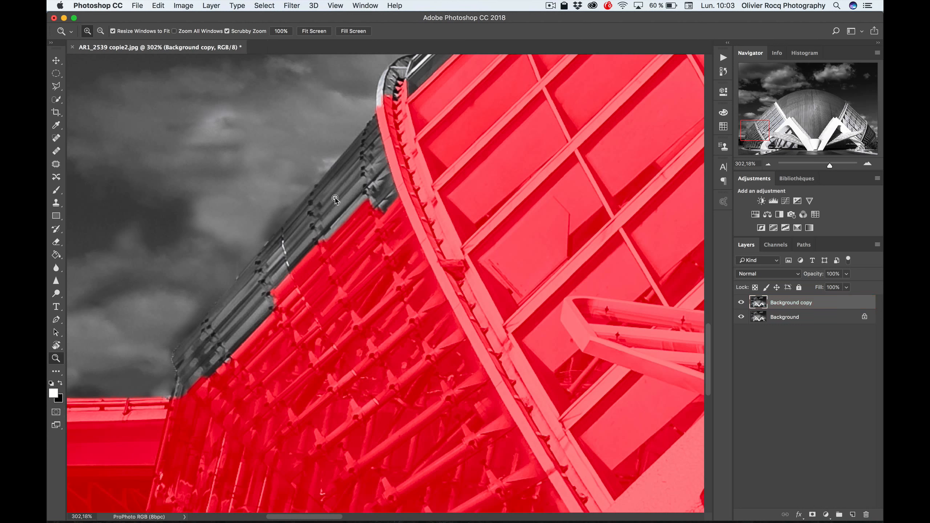
key("q")
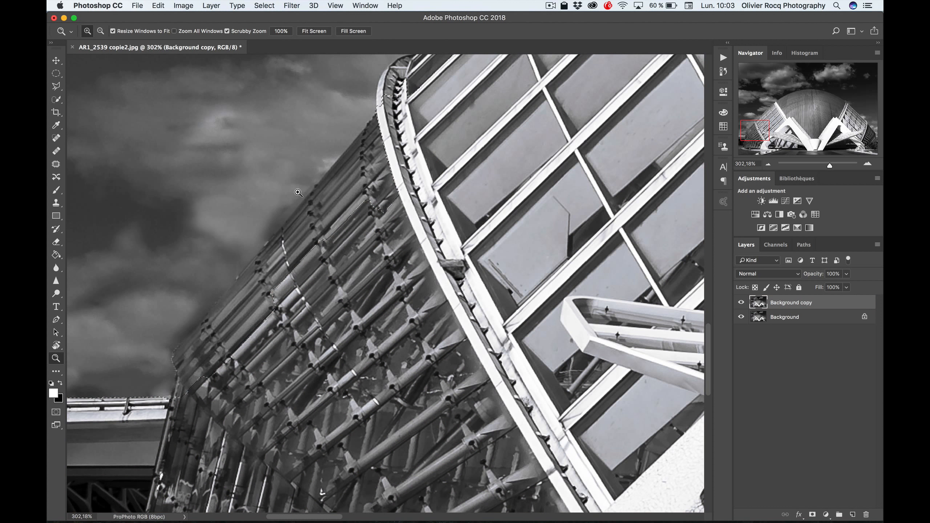
Subtract the lattice structure at the building's far left from the sky selection with a smaller Quick Selection brush.
key("w")
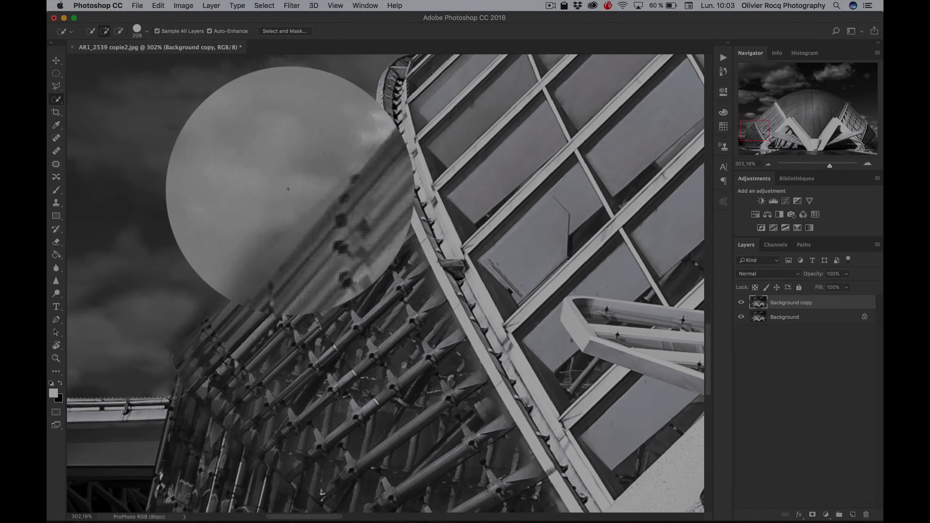
key("alt")
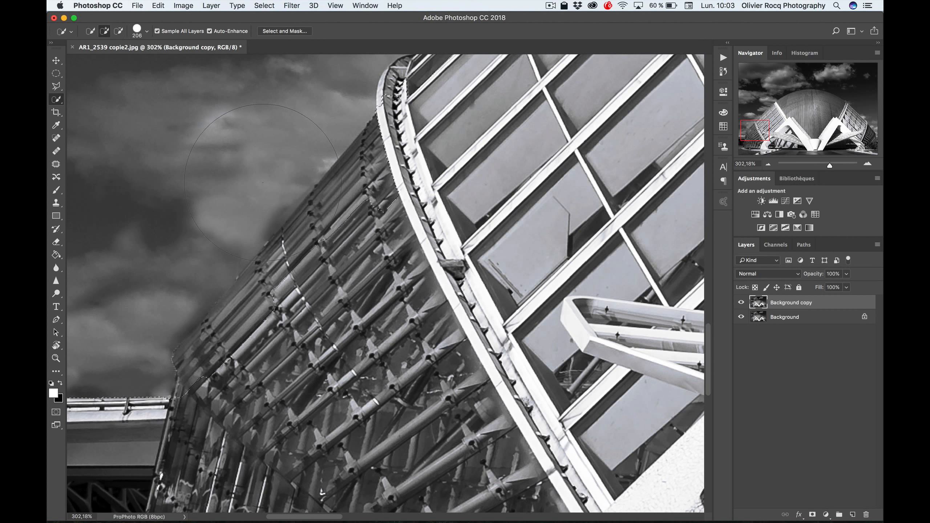
key("alt")
key("alt")
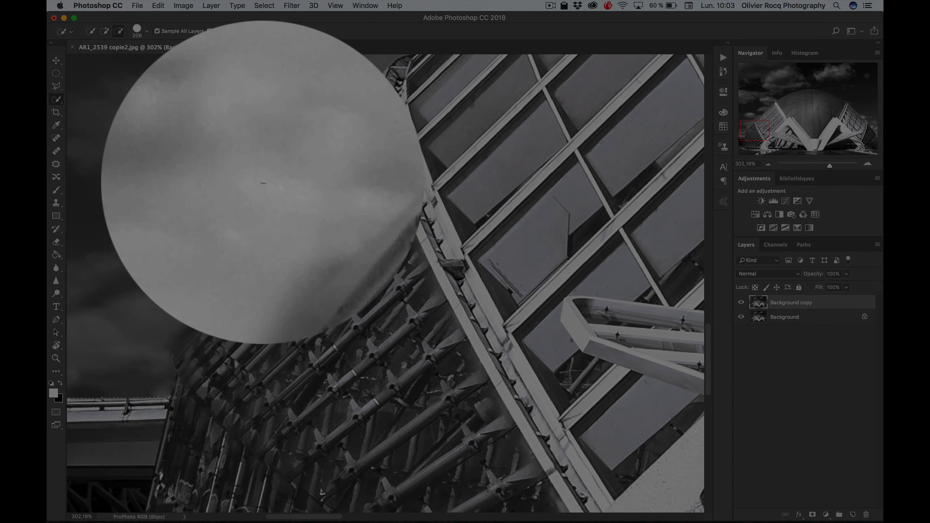
key("alt")
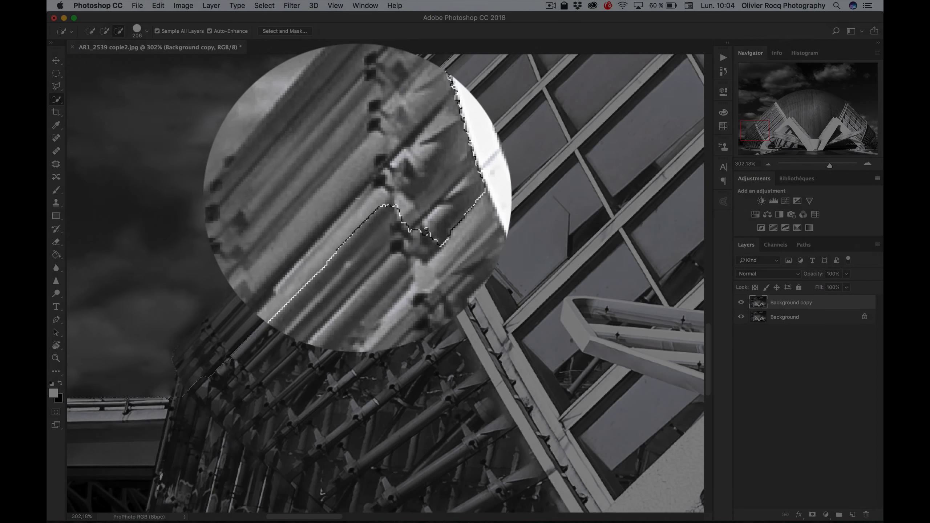
left_click_drag(357, 201, 259, 200)
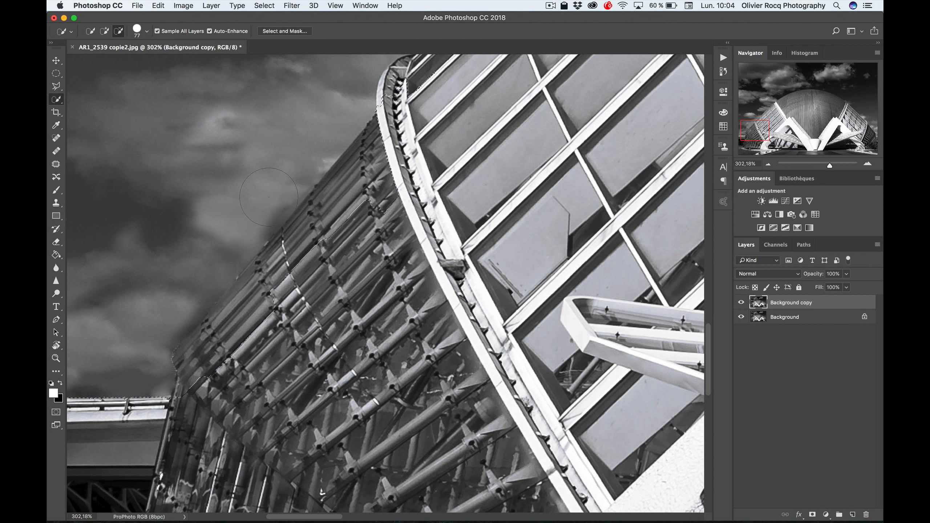
left_click_drag(352, 200, 349, 200)
left_click_drag(237, 355, 253, 333)
left_click_drag(281, 295, 243, 335)
left_click_drag(211, 369, 223, 346)
left_click_drag(291, 266, 262, 292)
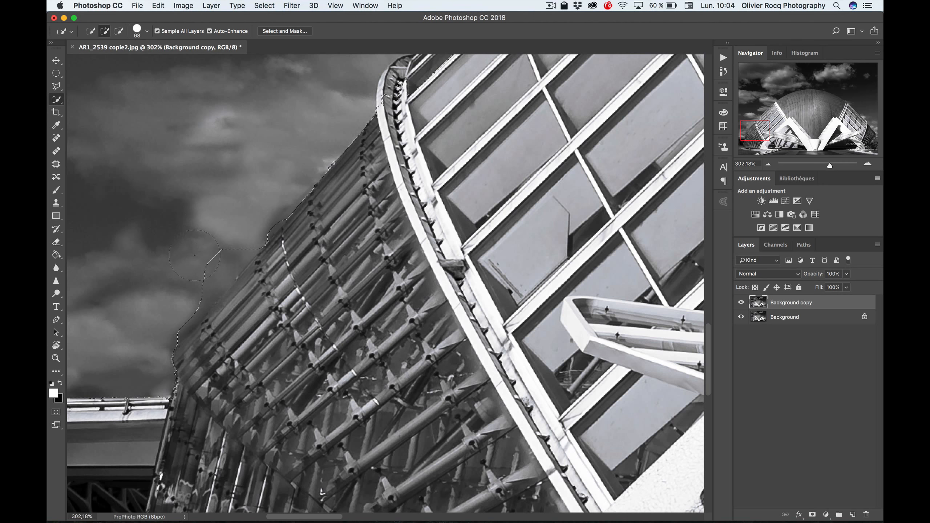
left_click_drag(205, 253, 192, 259, "ctrl+alt")
Preview the corrected selection as a Quick Mask and examine its edge from the left facade across the dome's top.
key("q")
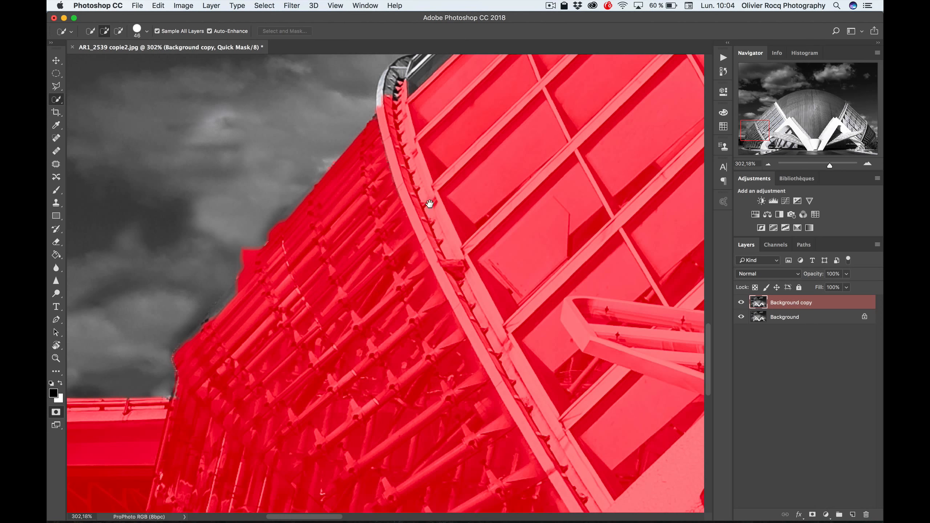
left_click_drag(426, 201, 276, 364)
left_click_drag(347, 172, 254, 289)
left_click_drag(441, 173, 278, 242)
left_click_drag(416, 249, 279, 301)
left_click_drag(513, 286, 388, 324)
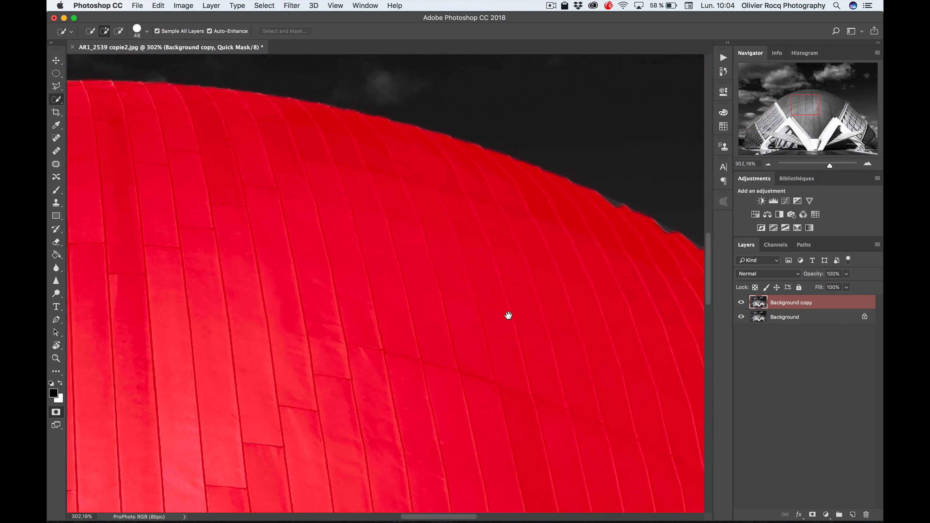
left_click_drag(471, 316, 383, 332)
Inspect the Quick Mask edge closely along the dome's right slope and the thin rails of the right glass facade.
key("z")
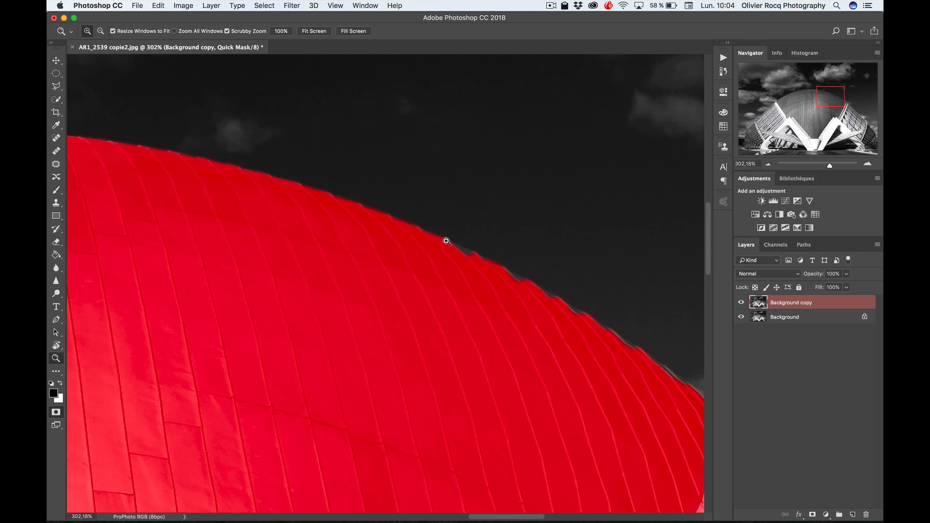
left_click_drag(454, 249, 502, 259)
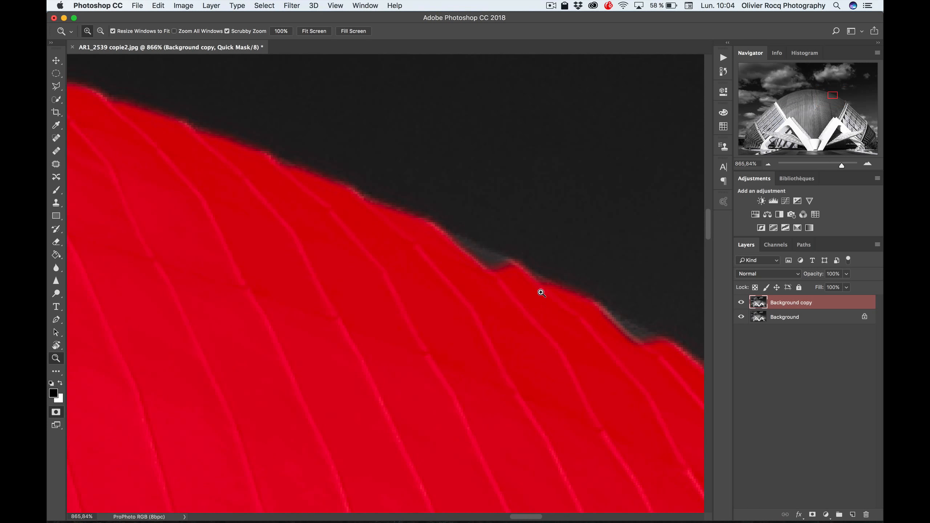
left_click_drag(540, 291, 312, 239)
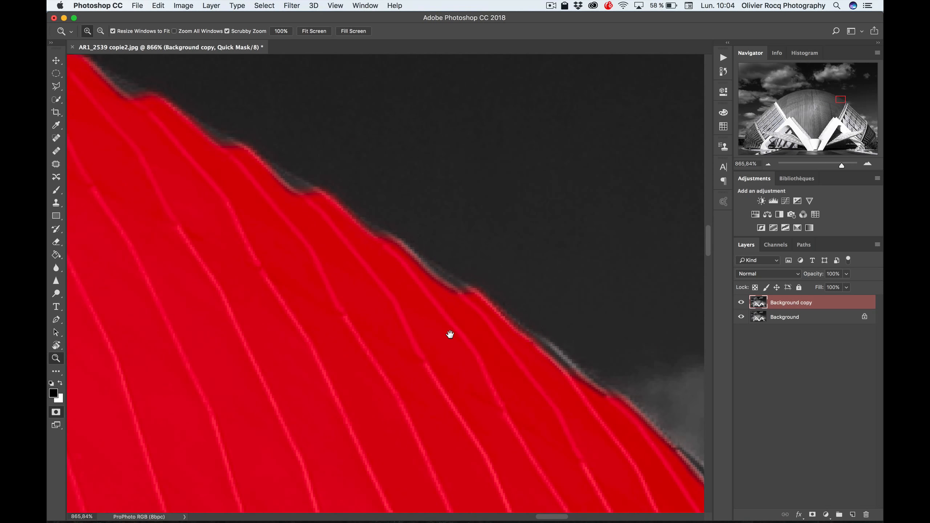
left_click_drag(449, 333, 301, 235)
left_click_drag(420, 330, 291, 215)
left_click_drag(409, 316, 283, 187)
left_click_drag(355, 299, 239, 187)
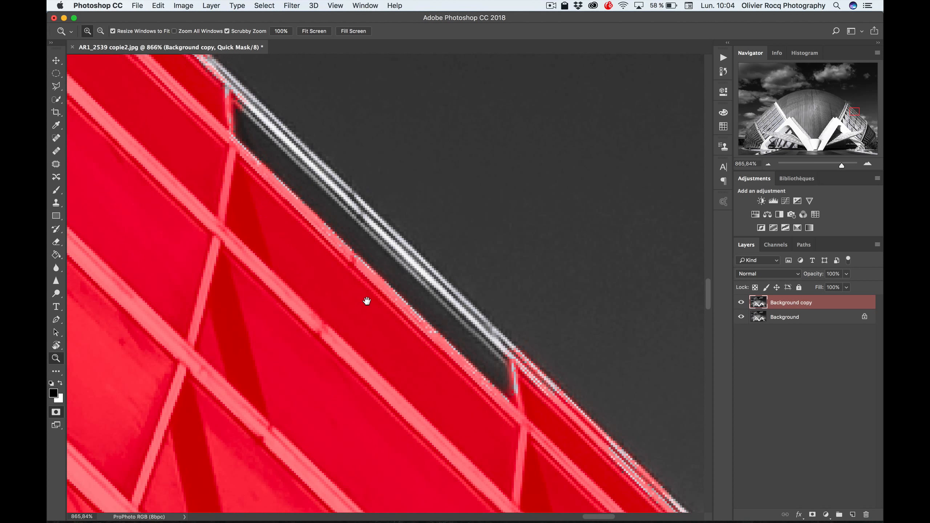
left_click_drag(366, 301, 263, 214)
left_click_drag(418, 328, 287, 201)
left_click_drag(349, 271, 197, 133)
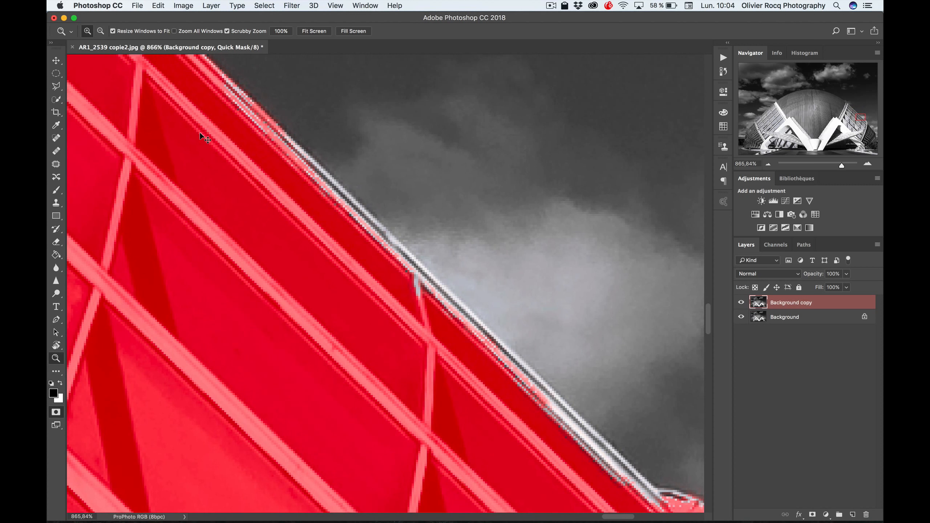
Leave Quick Mask mode and deselect the sky.
key("super+0")
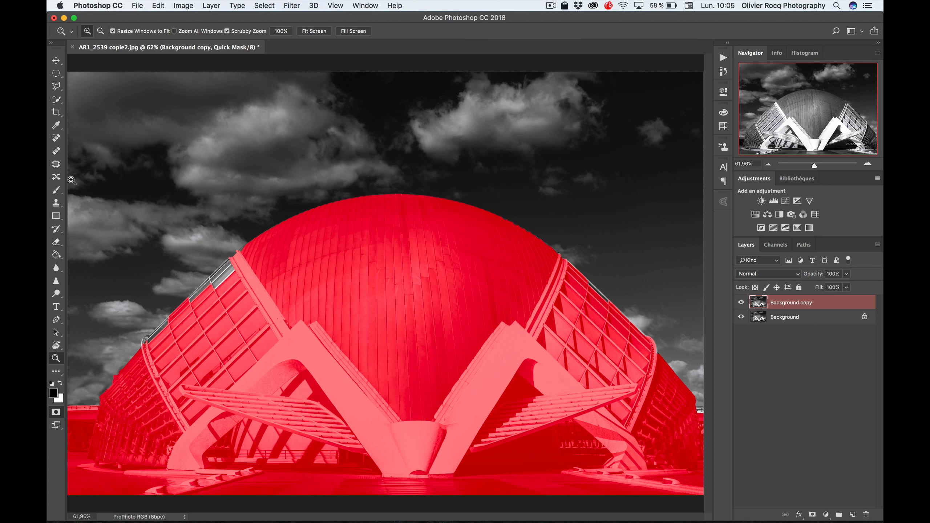
key("q")
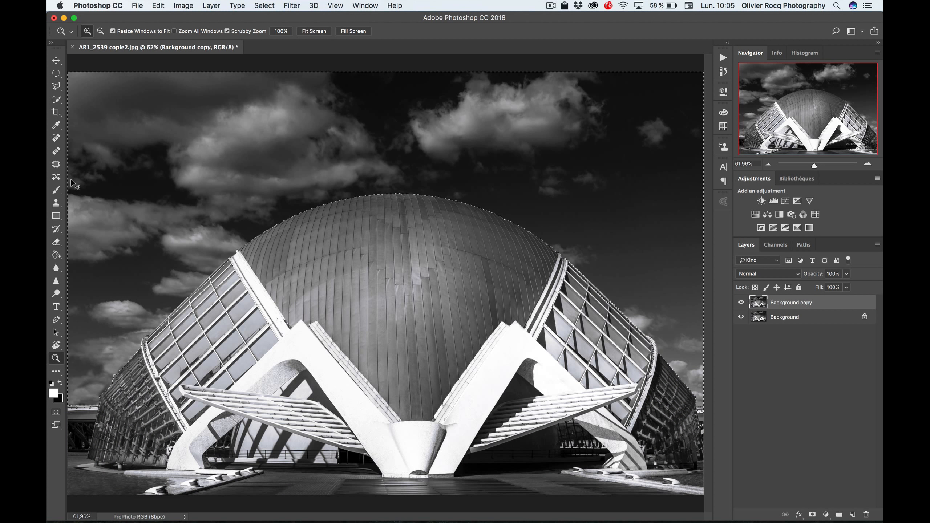
key("super+d")
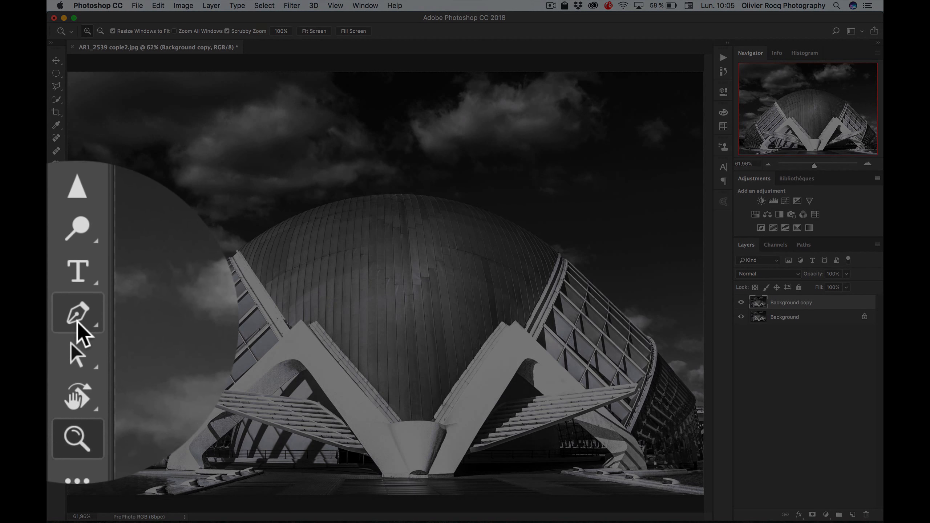
left_click(62, 328)
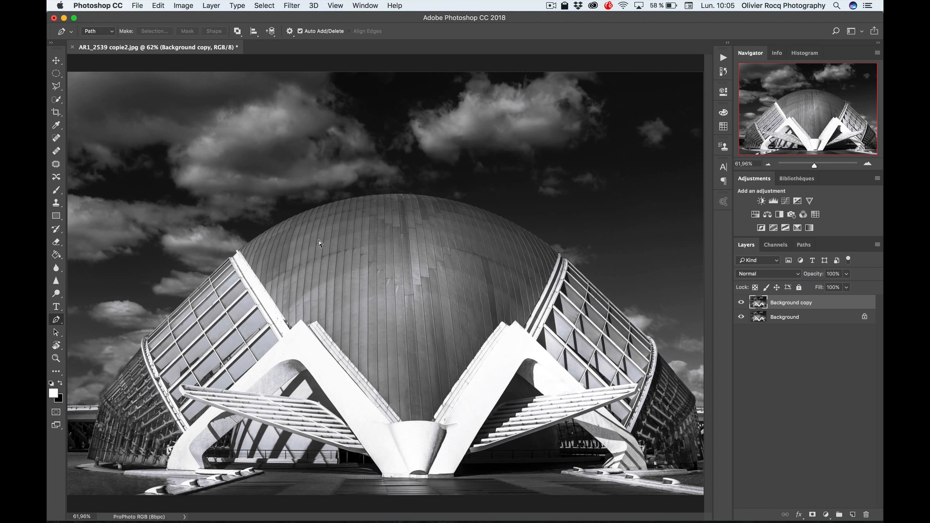
key("super+plus")
key("super+plus")
key("super+plus")
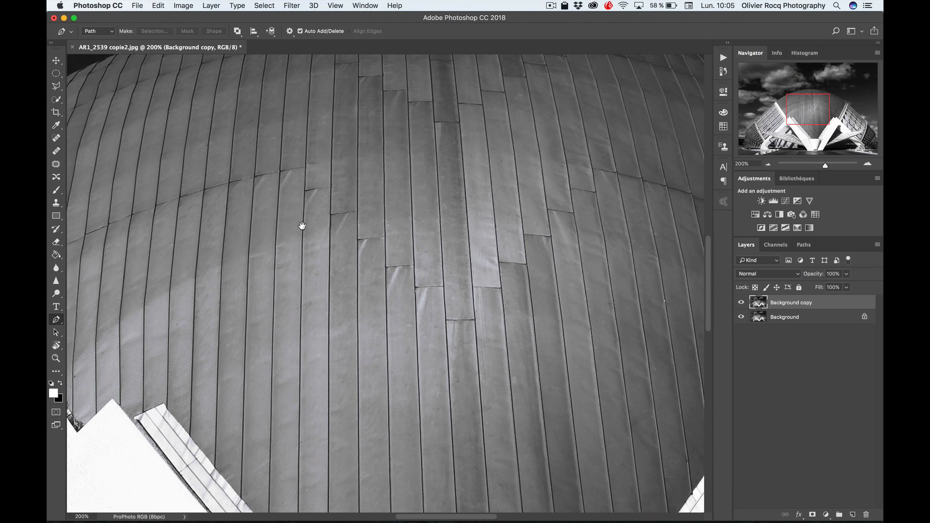
left_click_drag(226, 226, 553, 131)
left_click_drag(270, 278, 416, 220)
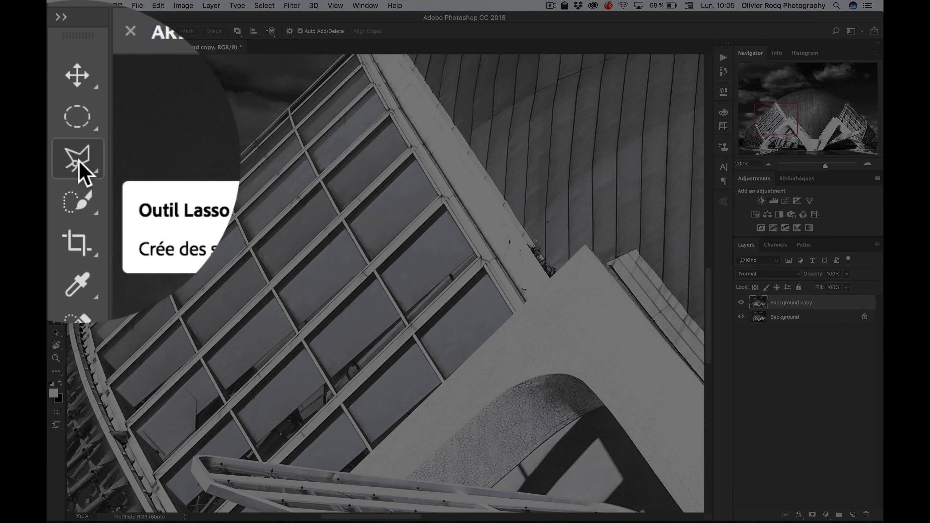
Try to outline the top of the left glass facade and the start of the dome's curve with the Polygonal Lasso.
left_click(57, 88)
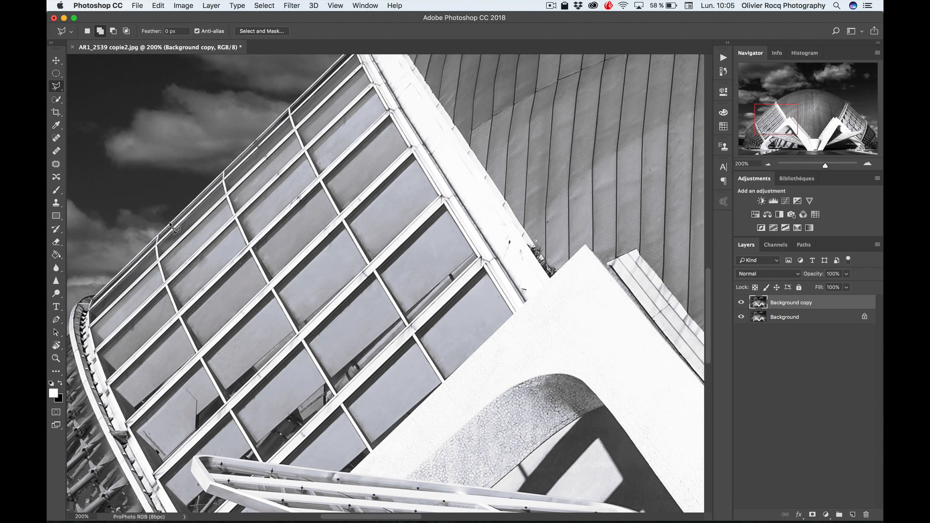
left_click(170, 222)
scroll(311, 99, "up", 5)
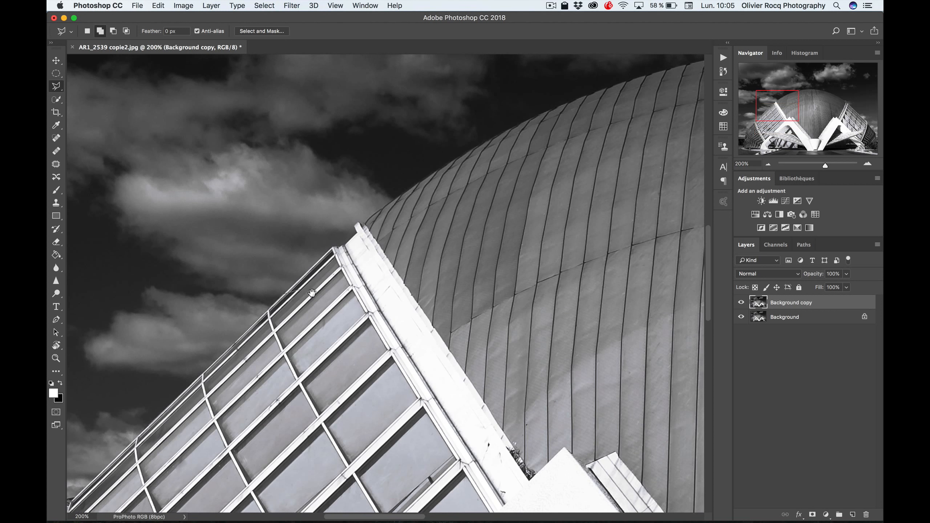
left_click(334, 248)
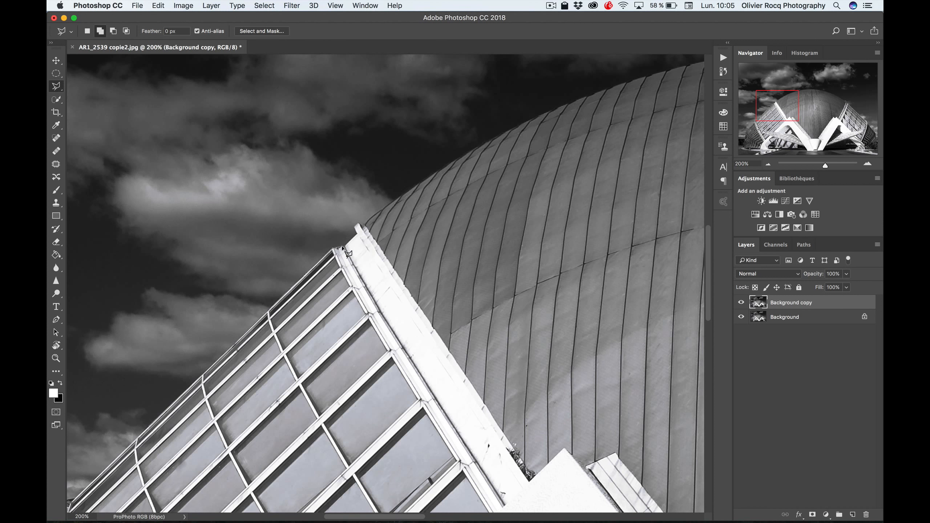
left_click(345, 245)
left_click(353, 241)
left_click(358, 232)
left_click(355, 226)
left_click(359, 222)
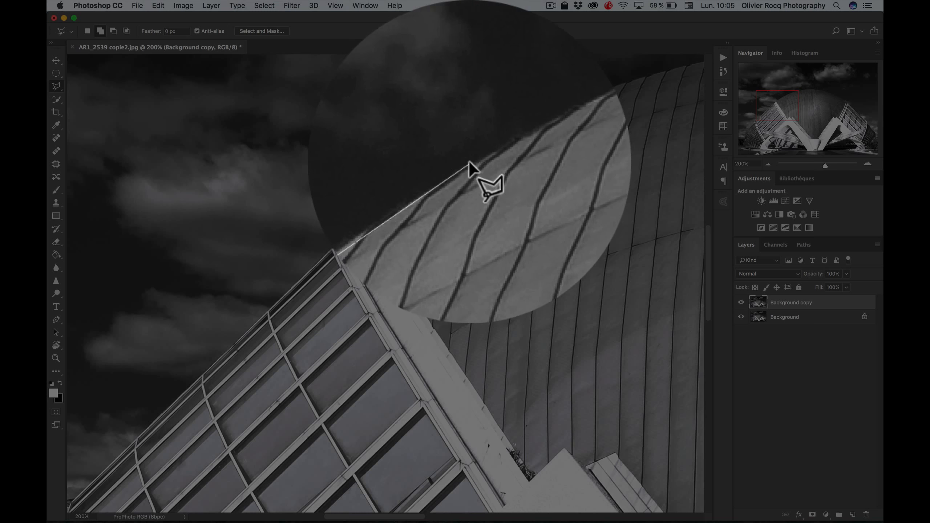
left_click(488, 143)
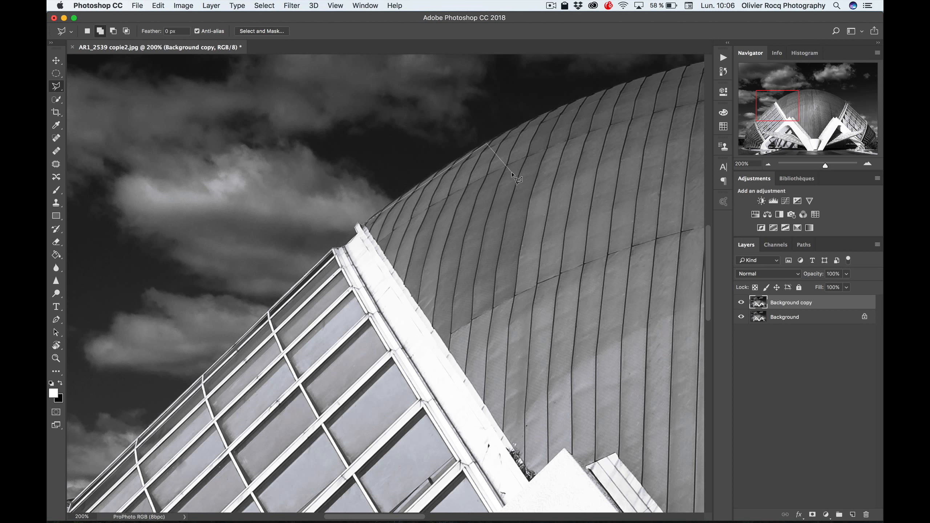
key("Escape")
Start a Pen path at the photo's left edge and run it straight along the top of the bridge railing.
key("super+minus")
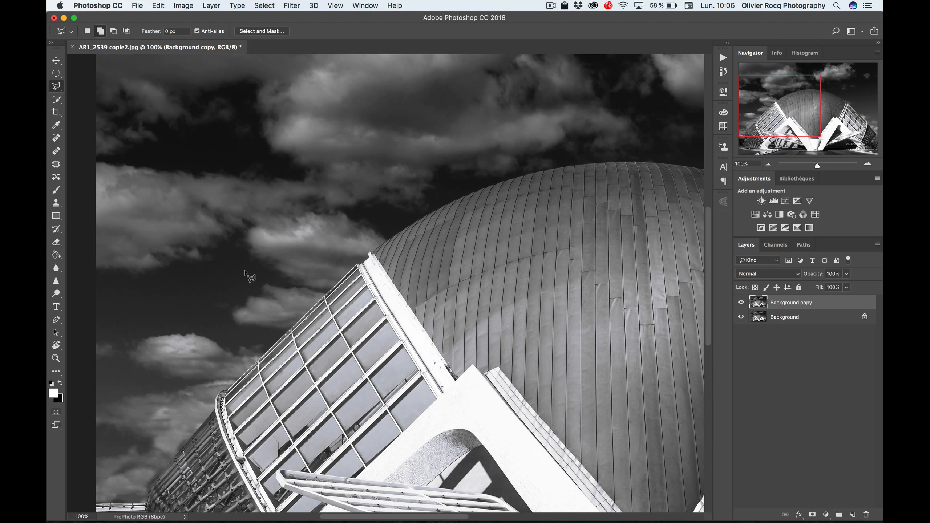
left_click(56, 320)
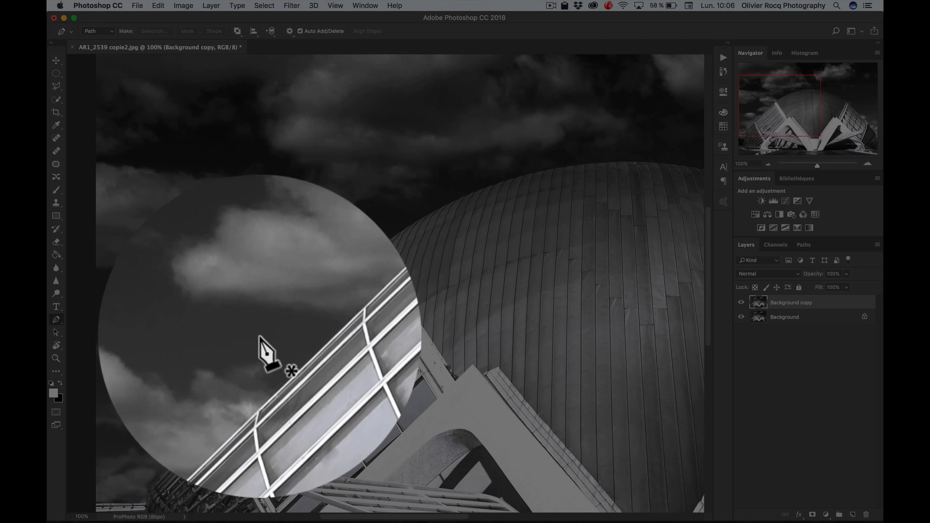
key("z")
left_click_drag(223, 385, 499, 133)
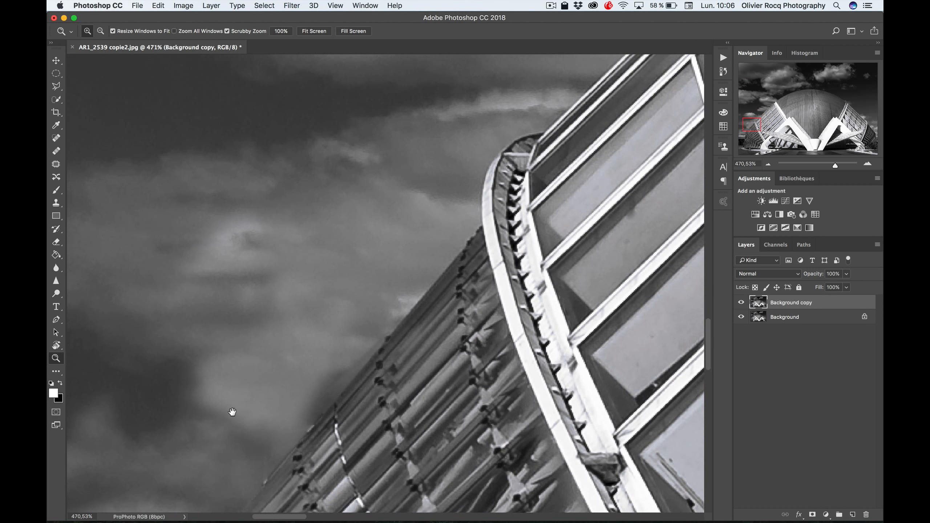
left_click_drag(233, 410, 291, 166)
left_click_drag(193, 384, 391, 377)
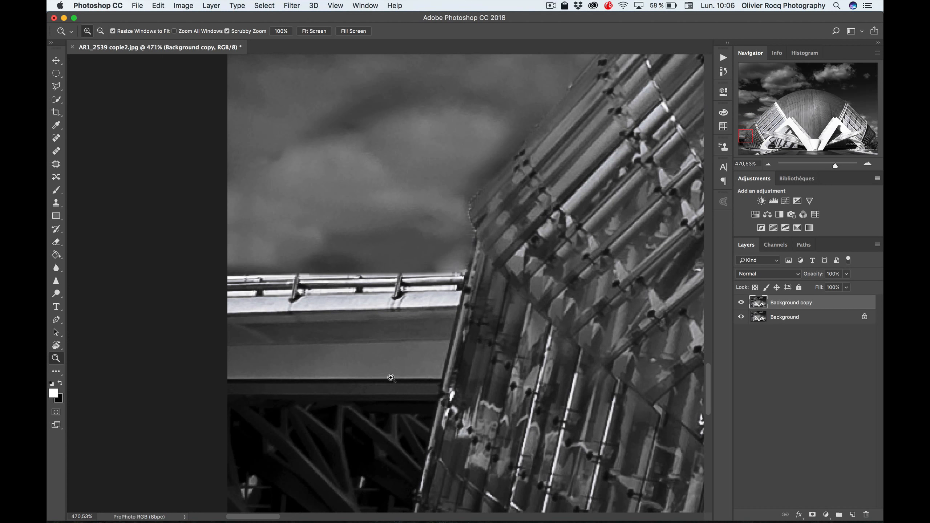
left_click_drag(286, 283, 286, 282)
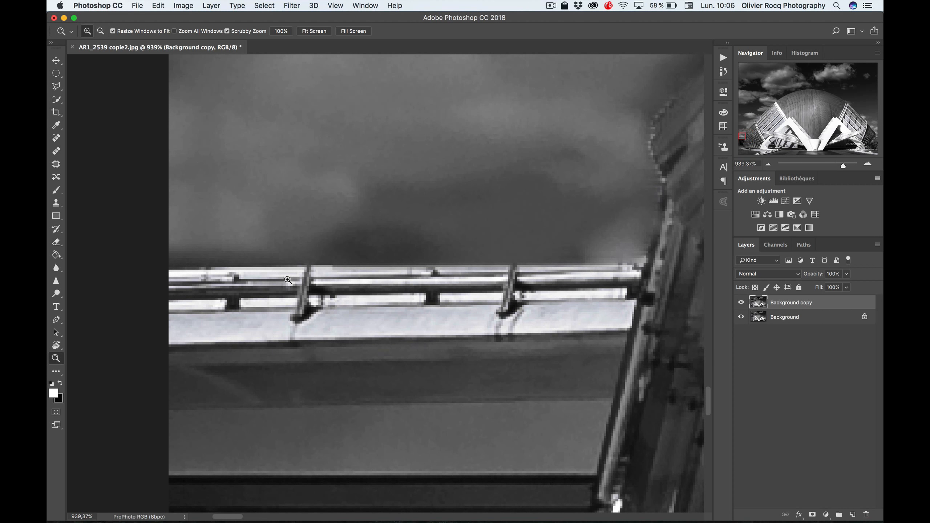
key("p")
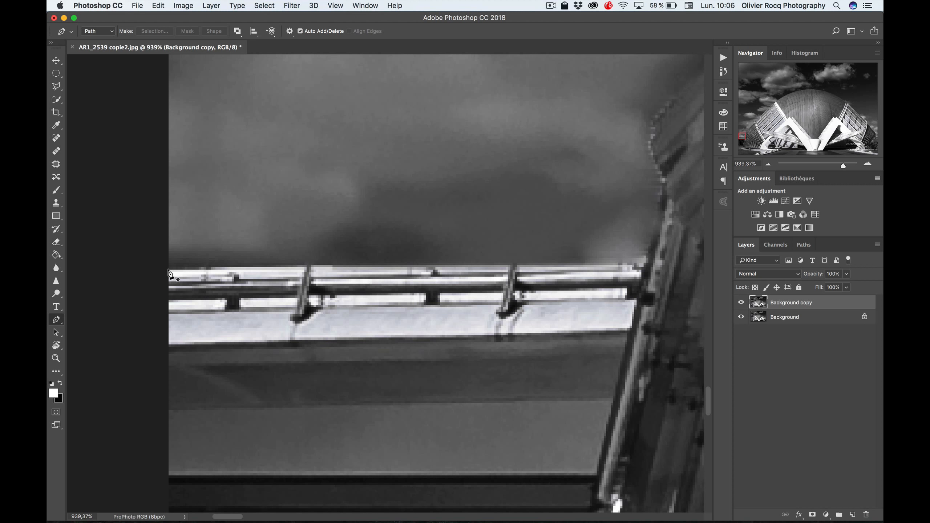
left_click(169, 271)
left_click(637, 265)
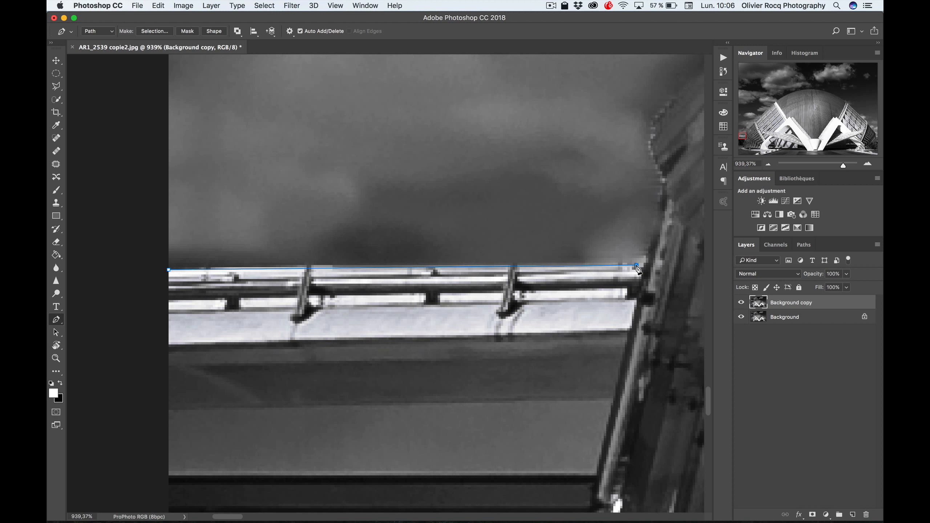
Continue the path from the railing up around the irregular lower corner of the left slatted facade.
left_click(645, 257)
left_click(664, 184)
left_click_drag(670, 161, 356, 265)
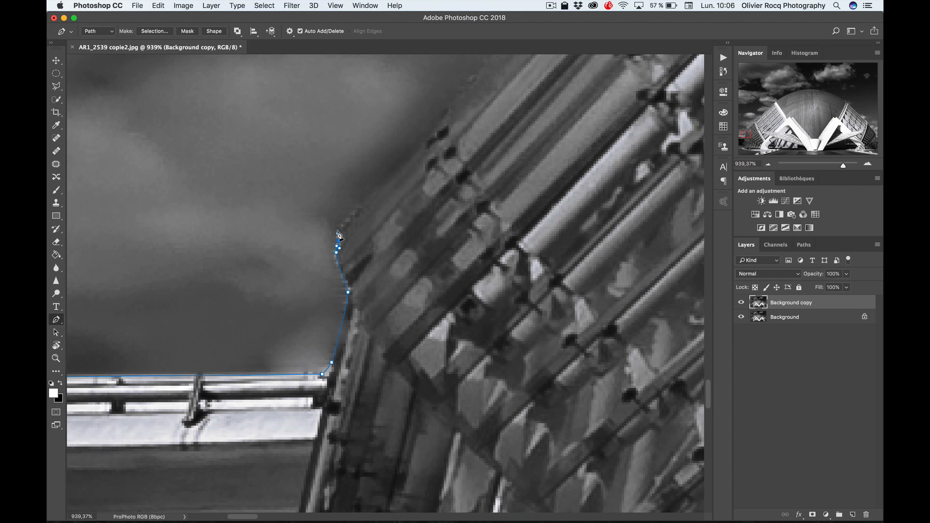
Trace the left facade's slatted sloping edge upward with straight path segments towards the white curved frame.
left_click_drag(357, 208, 286, 305)
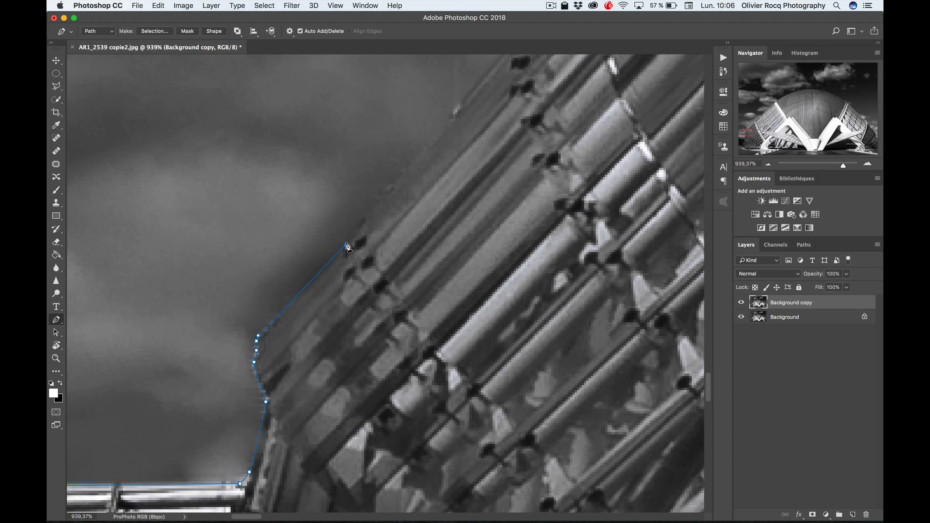
left_click_drag(386, 201, 337, 304)
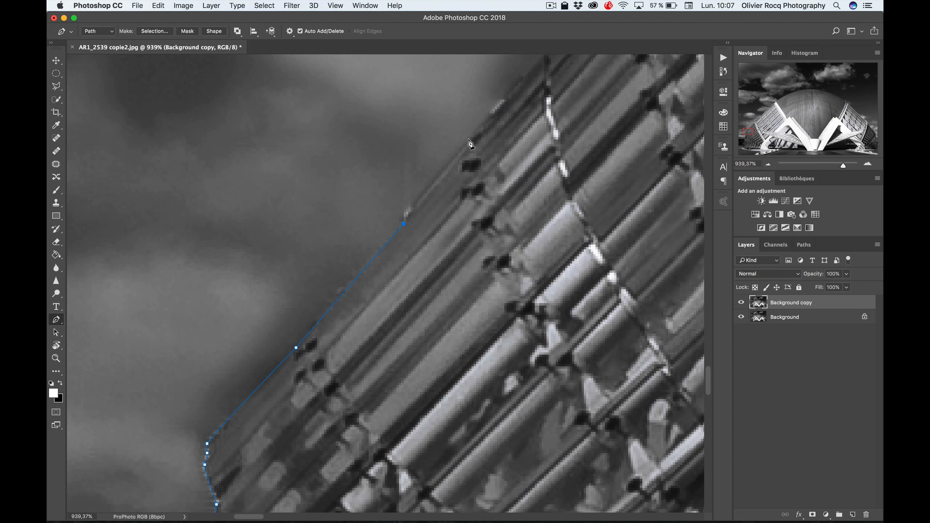
left_click(474, 138)
left_click_drag(525, 97, 480, 194)
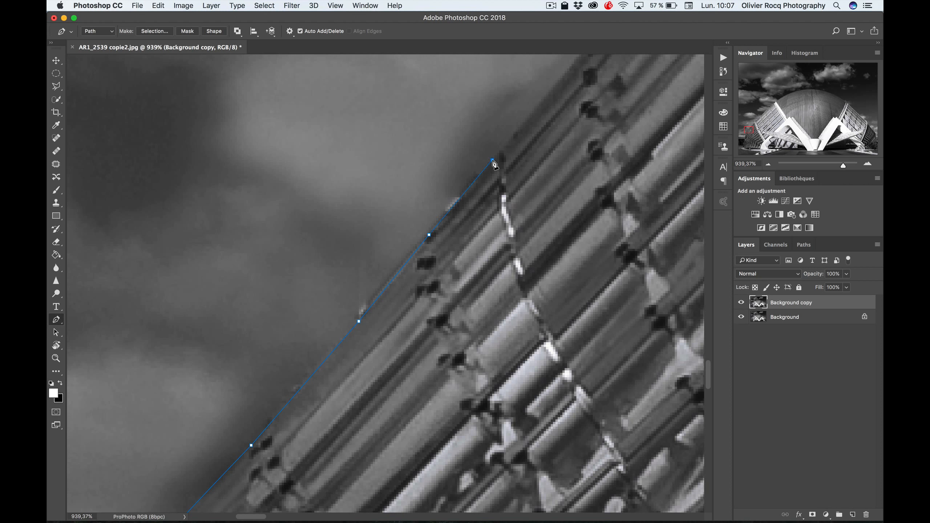
left_click_drag(515, 139, 385, 340)
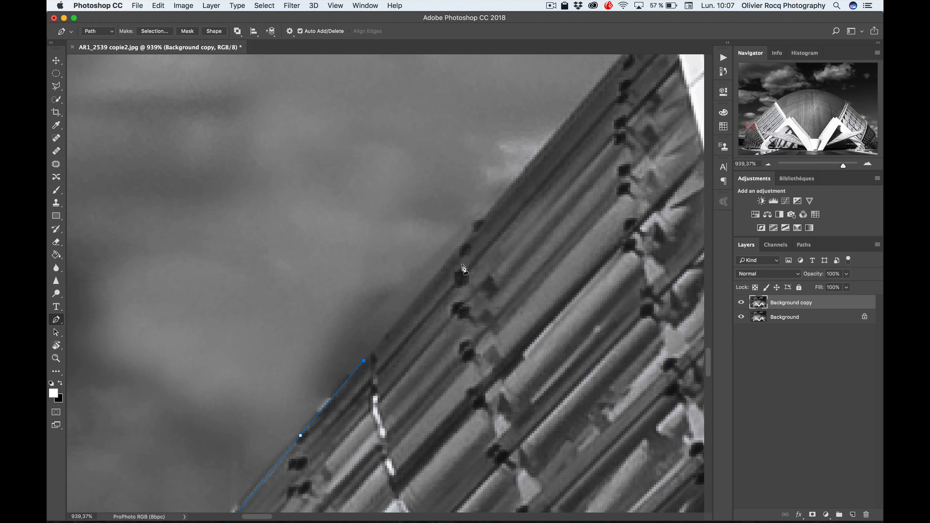
left_click(534, 156)
scroll(531, 165, "up", 5)
scroll(531, 165, "left", 5)
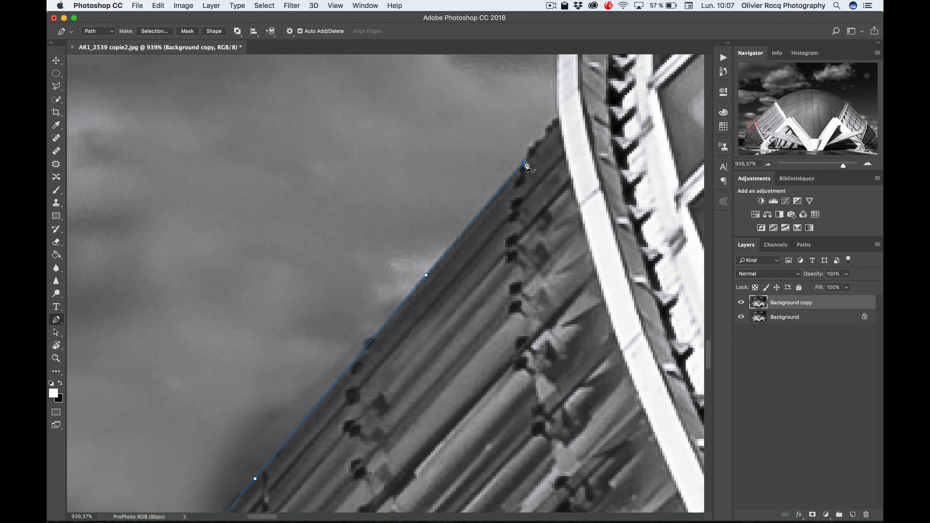
Follow the small stepped notches where the slatted edge meets the white curved frame with closely spaced anchor points.
left_click(525, 163)
left_click(530, 149)
left_click(536, 141)
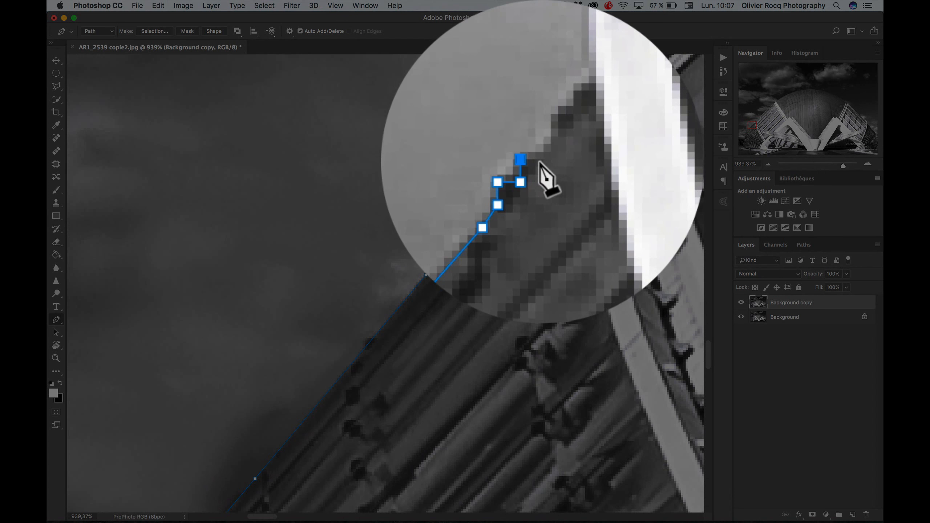
left_click(543, 141)
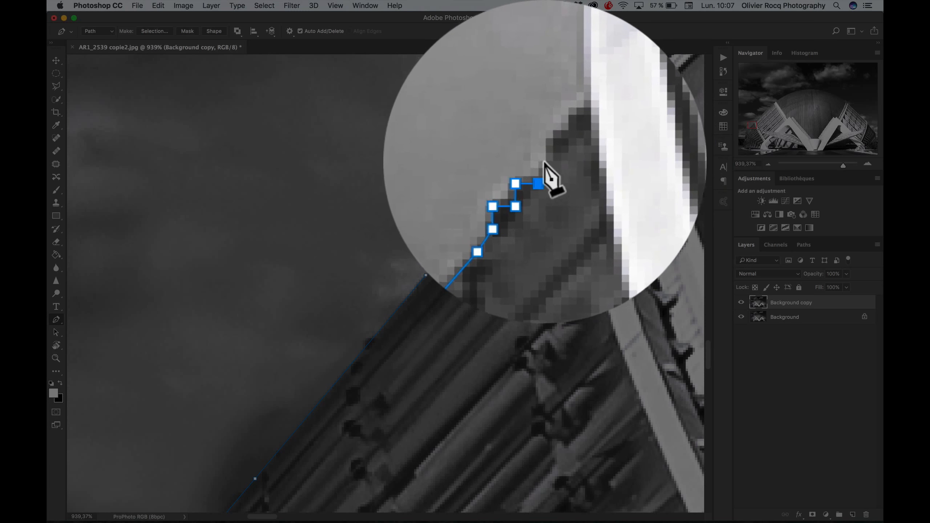
left_click(545, 135)
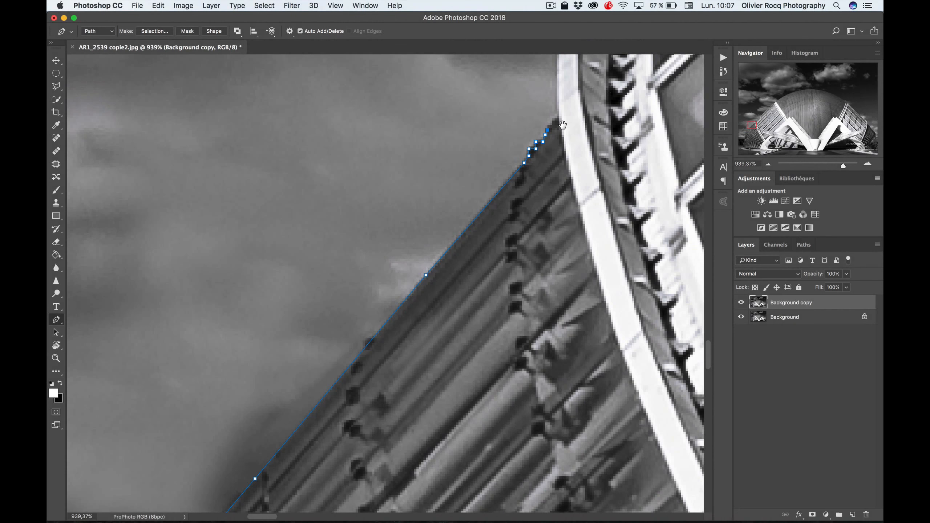
left_click_drag(561, 126, 540, 221)
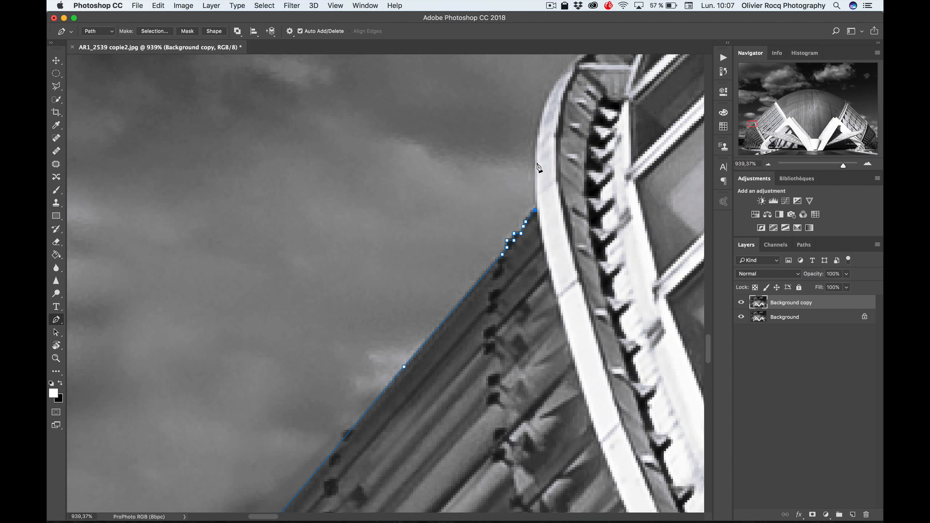
Curve the path around the outer edge of the white frame and join it to the left glass facade's rail.
left_click(539, 139)
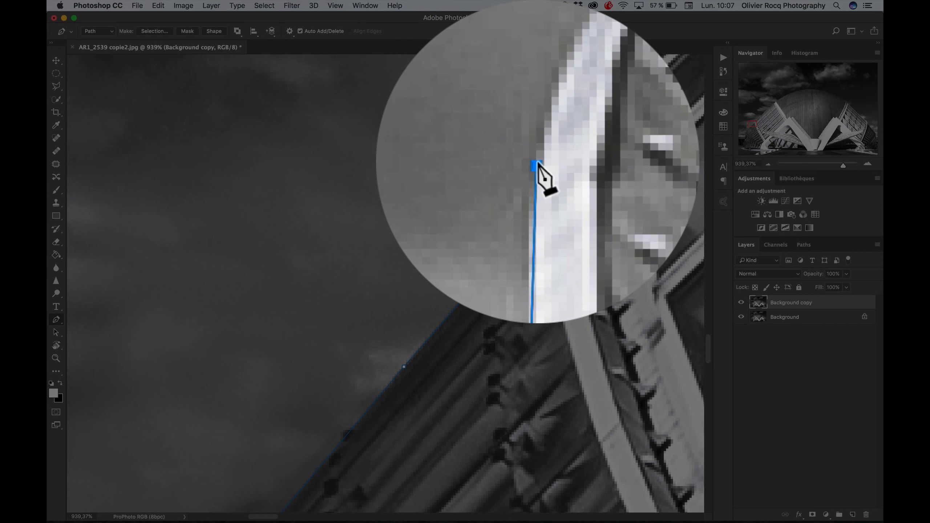
left_click_drag(538, 133, 453, 250)
left_click_drag(470, 203, 484, 197)
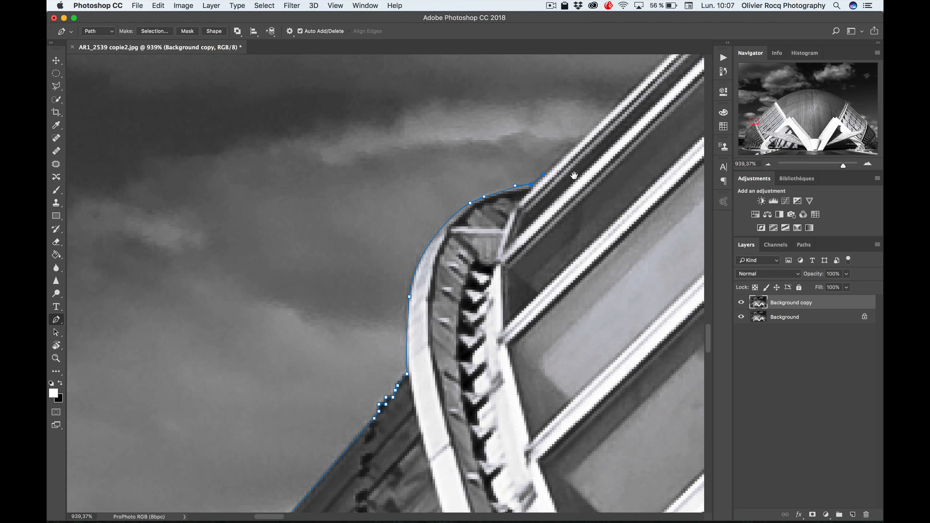
left_click_drag(571, 176, 390, 357)
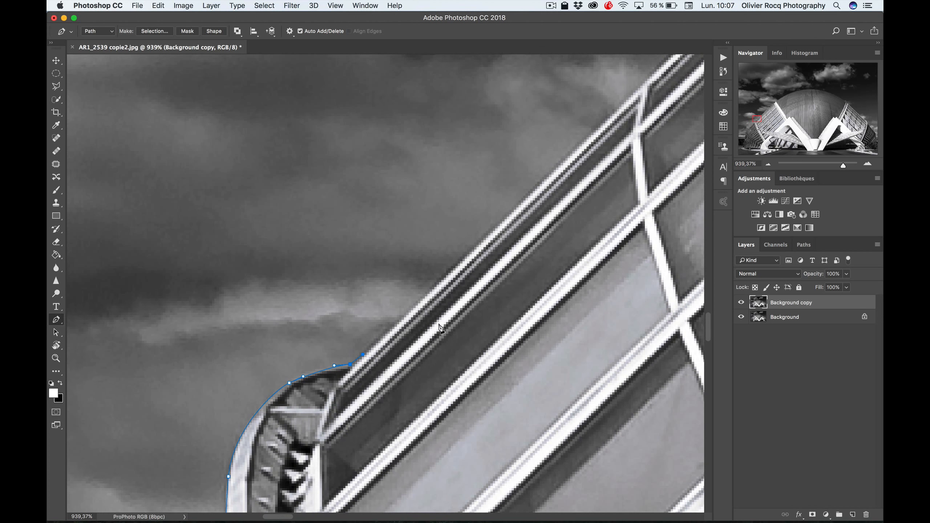
Extend the path in straight segments up the outer rail of the left glass facade towards its top end.
left_click(557, 169)
left_click_drag(583, 169, 483, 247)
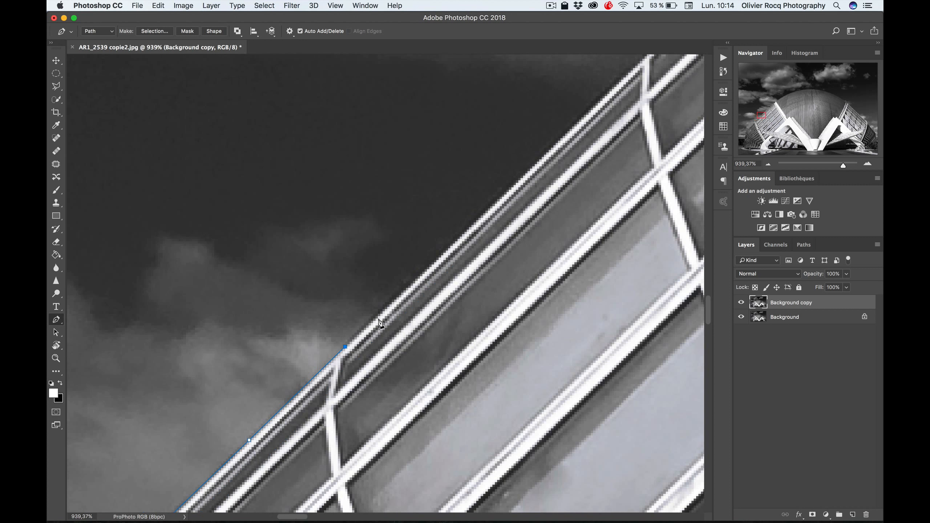
left_click(592, 105)
left_click_drag(592, 105, 429, 305)
left_click(572, 165)
left_click_drag(572, 165, 312, 332)
left_click(513, 137)
left_click_drag(513, 137, 346, 380)
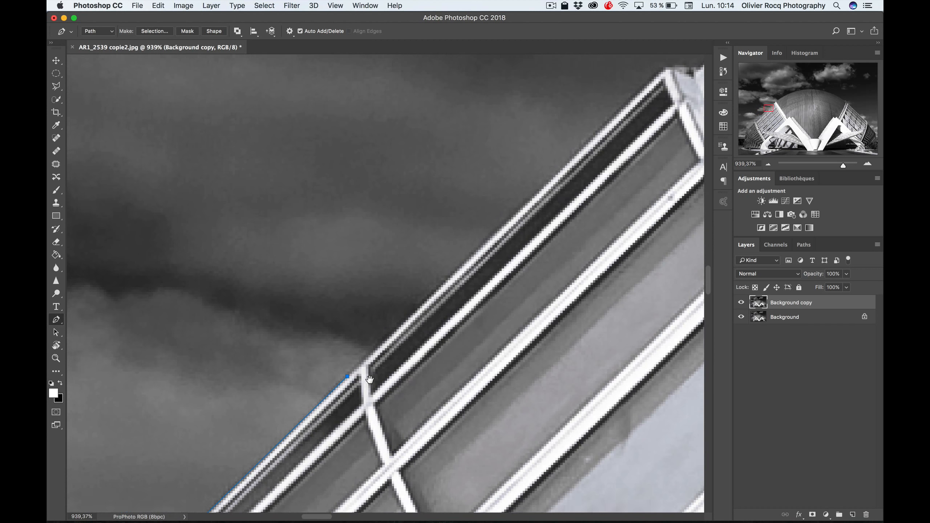
left_click(614, 121)
left_click_drag(619, 150, 482, 228)
Outline the notched top of the left glass facade up to the white sloping beam, correcting the last anchor point.
left_click(526, 151)
left_click(562, 153)
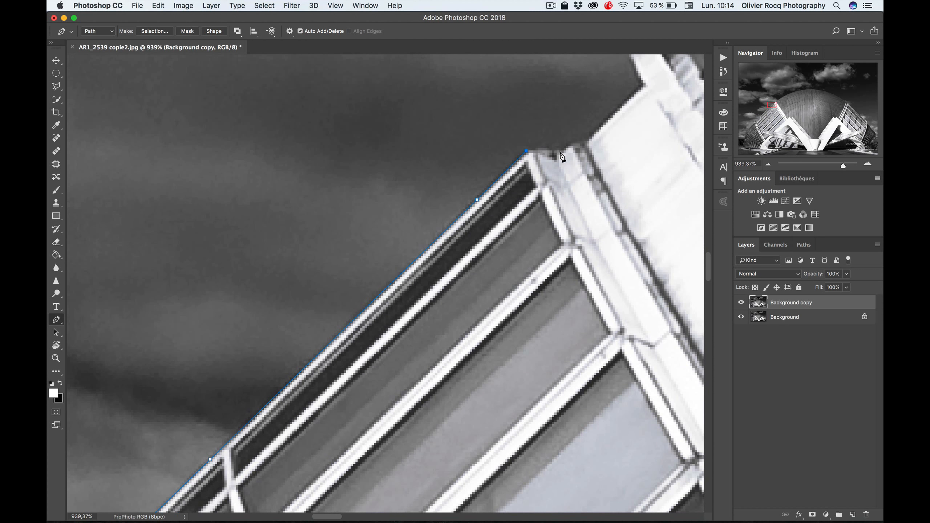
left_click(571, 144)
left_click(587, 146)
left_click_drag(608, 145, 506, 221)
left_click(538, 161)
key("super+z")
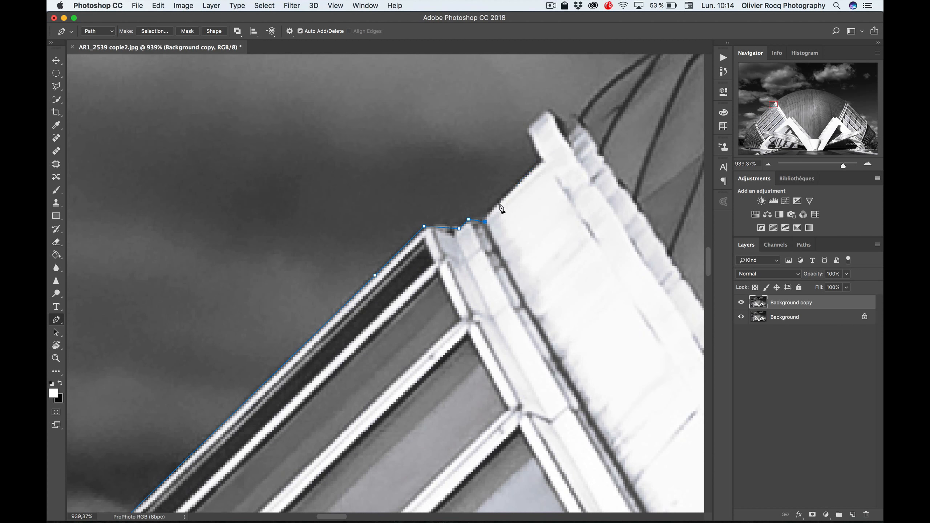
left_click(482, 219)
Outline the white beam's raised tip with straight segments, ending where the dome's edge begins.
left_click(541, 161)
left_click(527, 131)
left_click(549, 109)
left_click(563, 121)
left_click(569, 121)
left_click(574, 117)
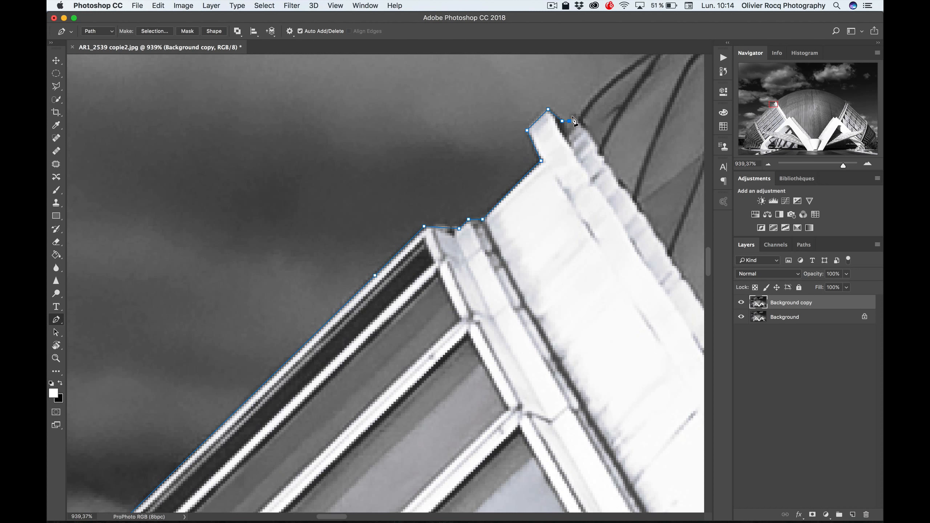
left_click(581, 121)
Trace the dome's left slope up towards its crown with curved path segments.
left_click_drag(600, 113, 372, 310)
left_click_drag(428, 245, 502, 194)
left_click_drag(514, 195, 325, 353)
left_click_drag(542, 196, 191, 359)
left_click(506, 183)
left_click(561, 158)
left_click_drag(592, 218, 280, 401)
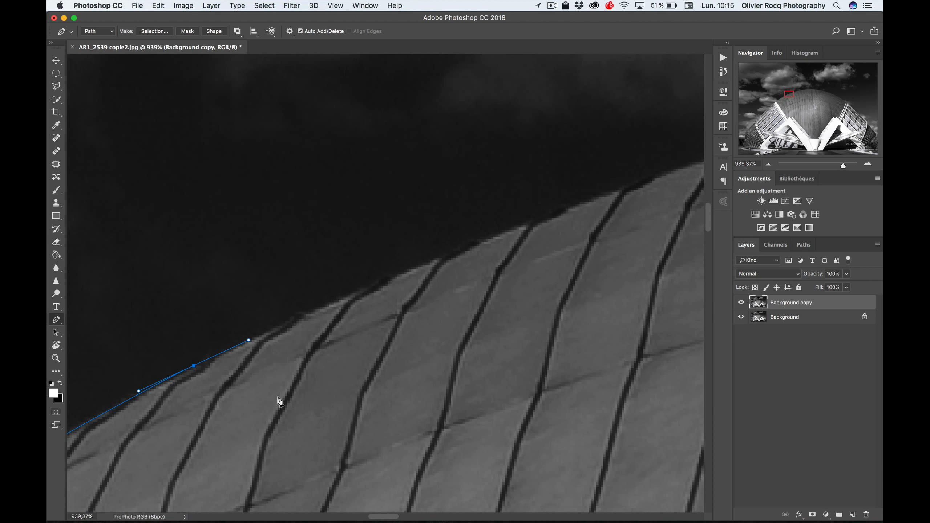
left_click_drag(554, 212, 286, 343)
left_click_drag(559, 255, 234, 282)
Carry the path over the dome's crown, replacing the first curve attempt with better-fitting curved segments.
left_click_drag(507, 237, 246, 247)
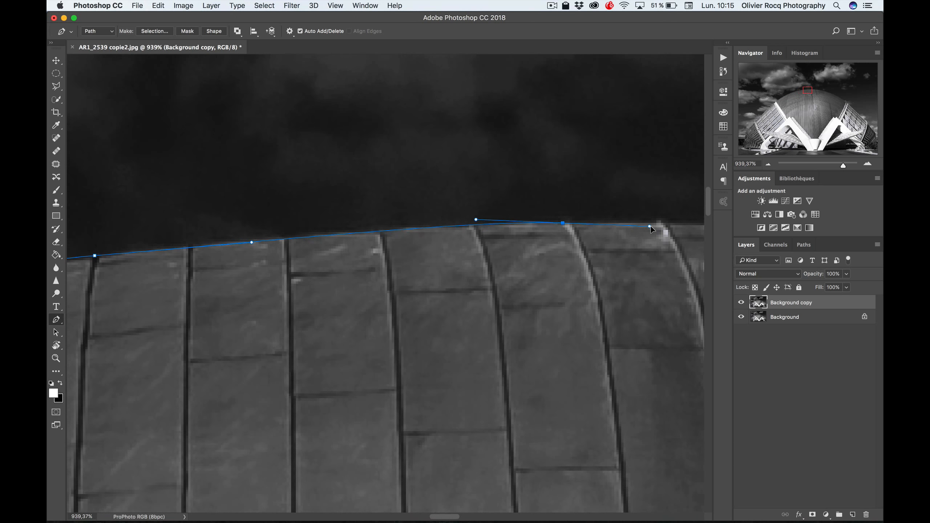
key("a")
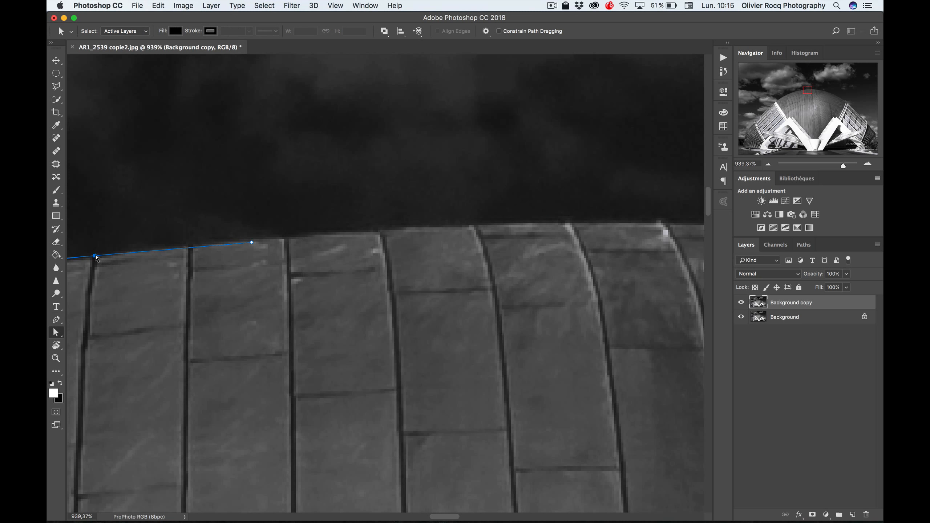
key("p")
left_click(251, 240)
left_click_drag(549, 223, 278, 236)
scroll(601, 260, "right", 10)
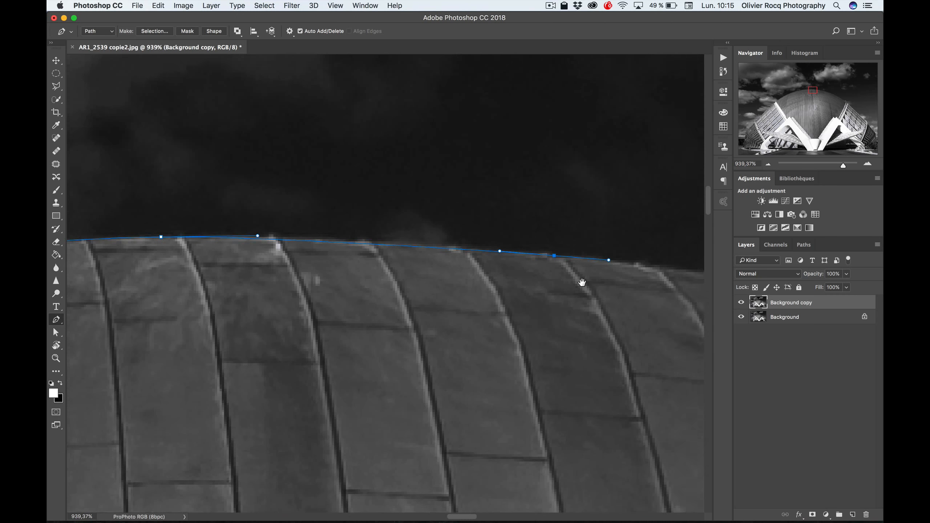
Trace the dome's right slope down to the tip of the white rib with curved path segments.
left_click_drag(606, 285, 323, 279)
left_click_drag(661, 343, 159, 198)
left_click(601, 378)
left_click_drag(601, 379, 690, 437)
left_click_drag(641, 444, 392, 259)
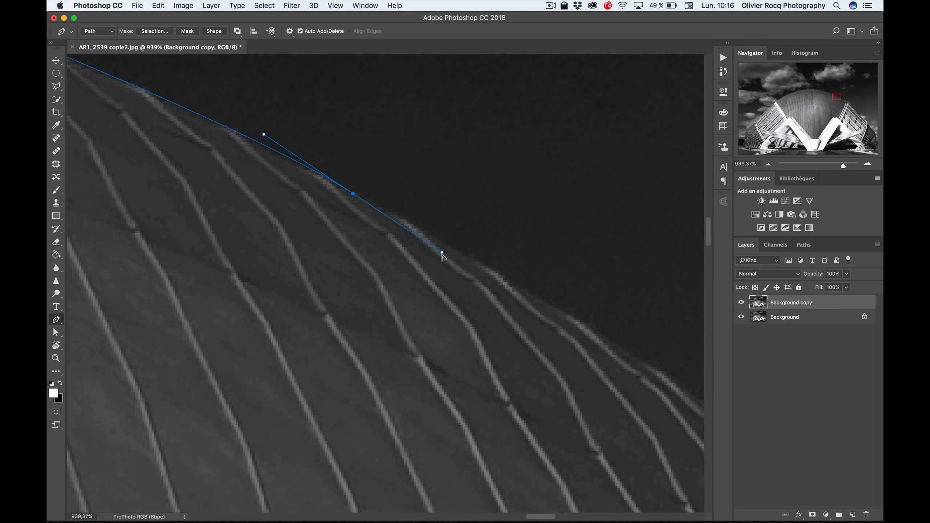
left_click_drag(554, 305, 220, 118)
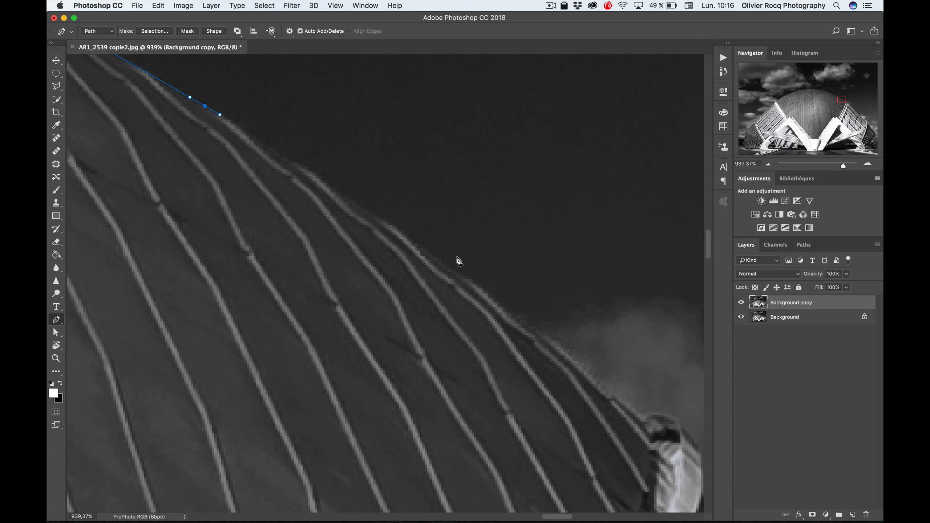
left_click_drag(484, 292, 498, 304)
left_click(640, 418)
Outline the rounded tip of the white rib at the end of the dome's right slope.
left_click_drag(640, 430, 289, 329)
left_click(301, 315)
left_click(325, 320)
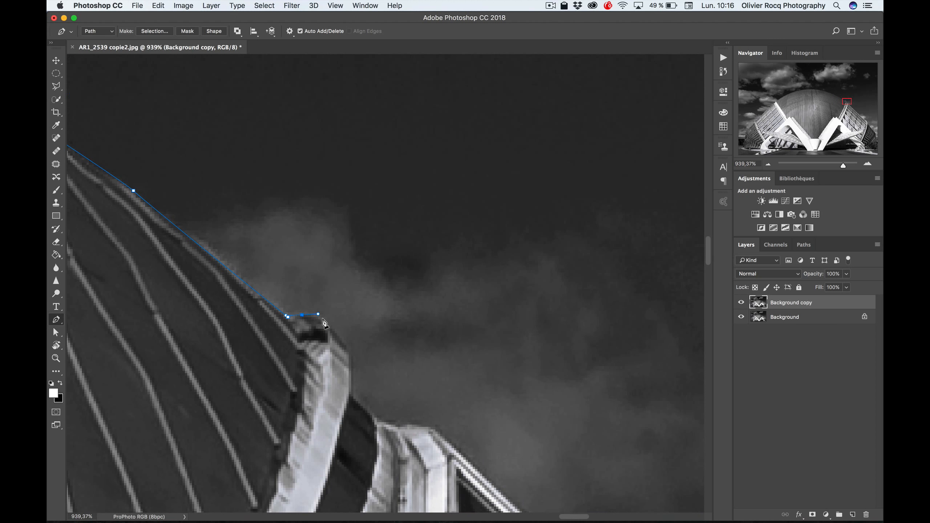
left_click(332, 332)
left_click(348, 348)
left_click_drag(352, 366, 331, 209)
Continue the path across the dark gap beside the rib and along the top end of the right glass facade.
left_click(330, 241)
left_click(354, 263)
left_click(375, 267)
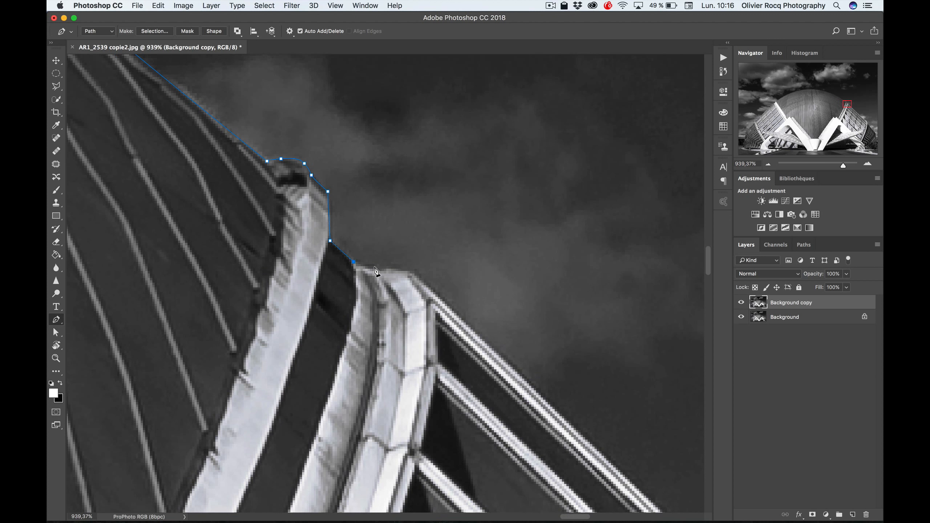
left_click(381, 269)
left_click(413, 269)
left_click(417, 274)
Run the path straight down the outer rail of the right glass facade to the start of its curved frame.
left_click_drag(434, 298, 271, 123)
left_click(576, 413)
left_click_drag(576, 414, 347, 313)
left_click_drag(562, 495, 315, 212)
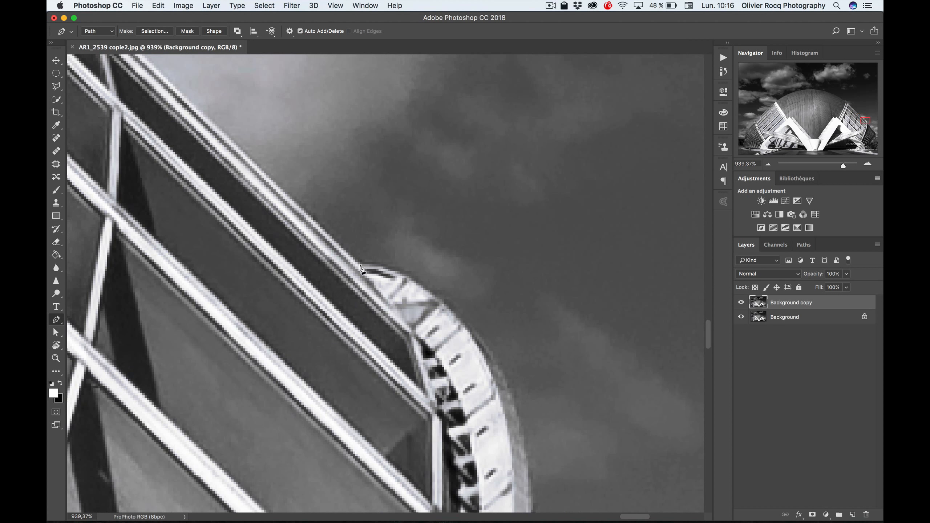
left_click(360, 265)
Trace the rounded outer frame of the right glass facade with curved segments down to the dark slatted side.
left_click_drag(389, 268, 400, 273)
left_click_drag(426, 302, 367, 197)
left_click(444, 265)
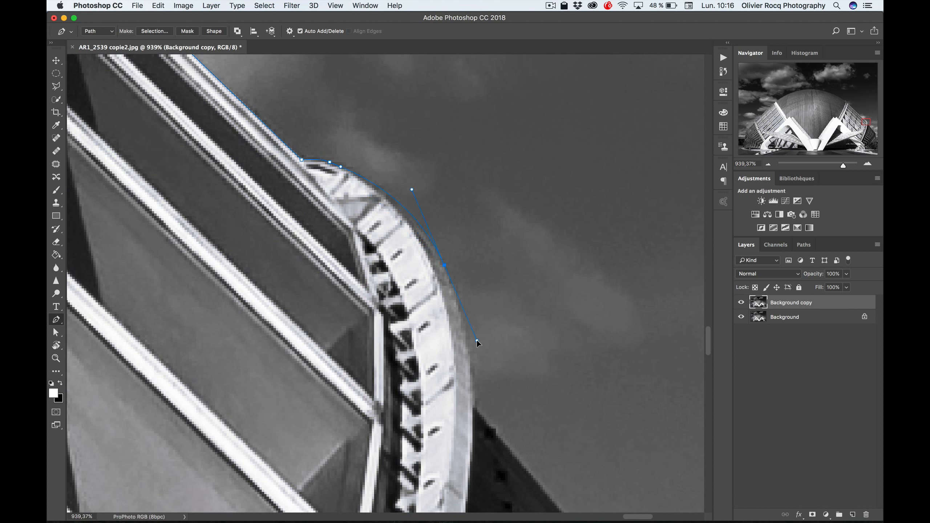
left_click(476, 341)
left_click_drag(476, 341, 384, 171)
left_click(381, 239)
Continue the path down the straight edge of the dark slatted side, outlining the small bolts that protrude into the sky.
left_click_drag(381, 254, 266, 99)
left_click(317, 145)
left_click(368, 212)
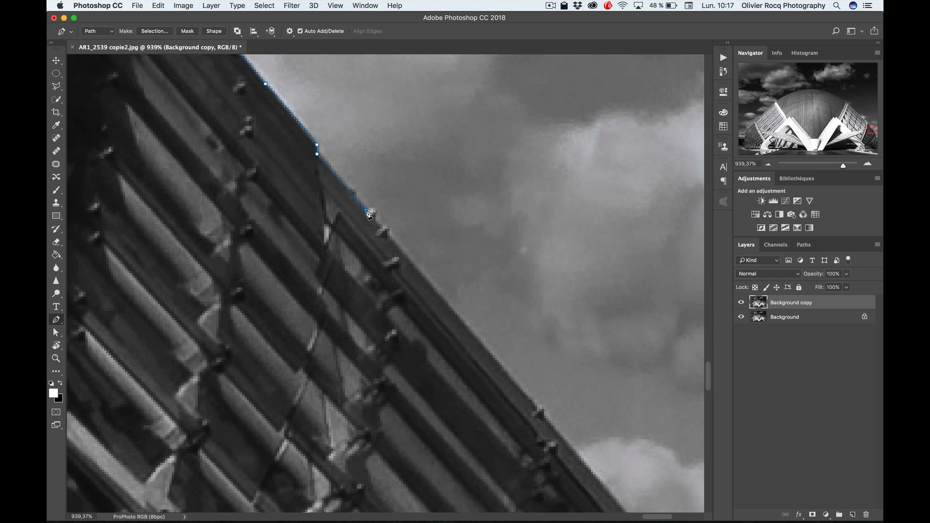
left_click(384, 236)
left_click_drag(384, 236, 290, 110)
left_click(438, 282)
left_click(446, 285)
left_click(447, 293)
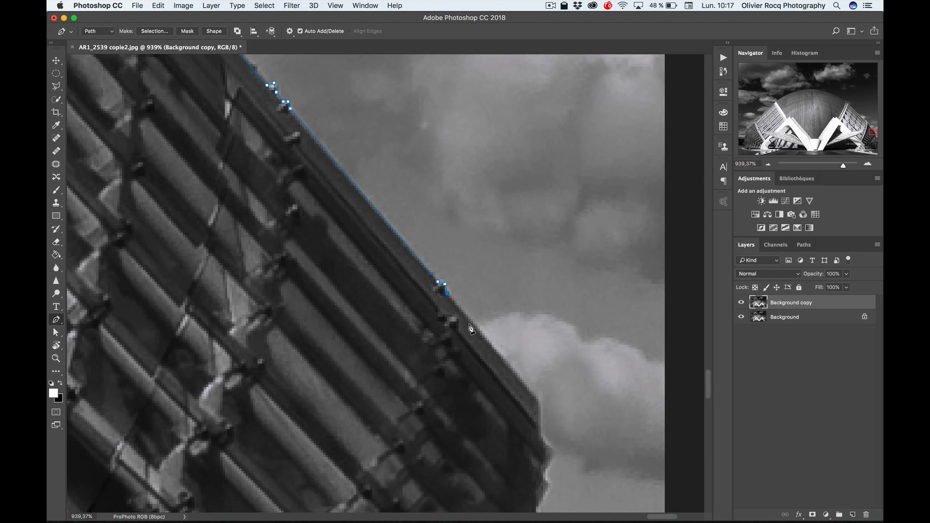
Outline the notched lower corner of the slatted side and extend the path along the low bridge past the photo's right edge.
left_click_drag(485, 354, 408, 244)
left_click(461, 289)
left_click(463, 324)
left_click(477, 342)
left_click_drag(464, 362, 417, 275)
left_click(421, 271)
left_click(423, 288)
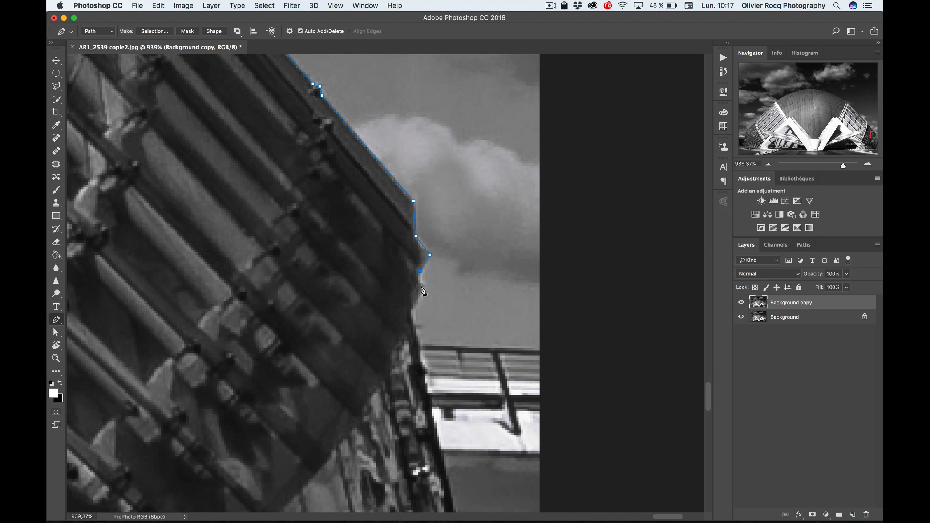
left_click(411, 309)
left_click(423, 346)
left_click(545, 351)
Enclose the sky with path points beyond the canvas and close the path at its starting point on the photo's left edge.
left_click_drag(545, 206, 553, 372)
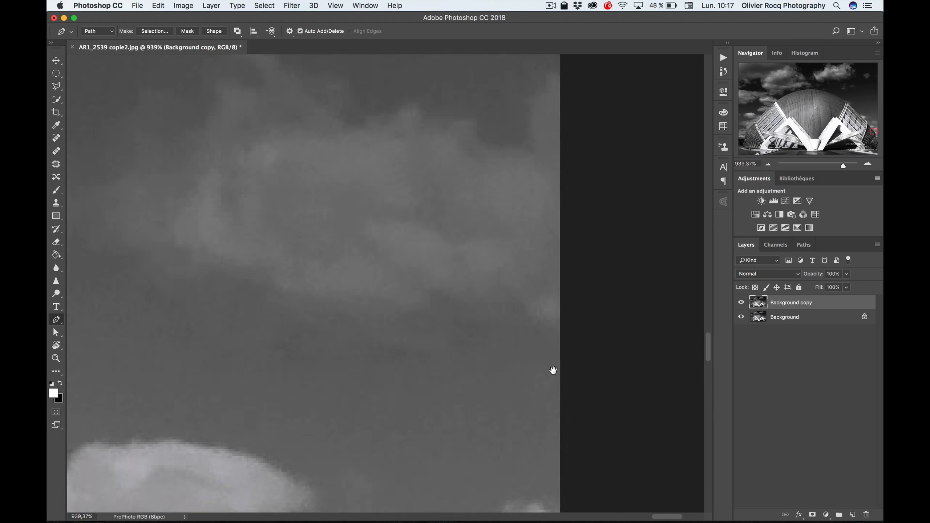
key("super+minus")
key("super+minus")
key("super+minus")
key("super+minus")
key("super+minus")
key("super+minus")
key("super+minus")
key("super+minus")
left_click_drag(311, 185, 382, 334)
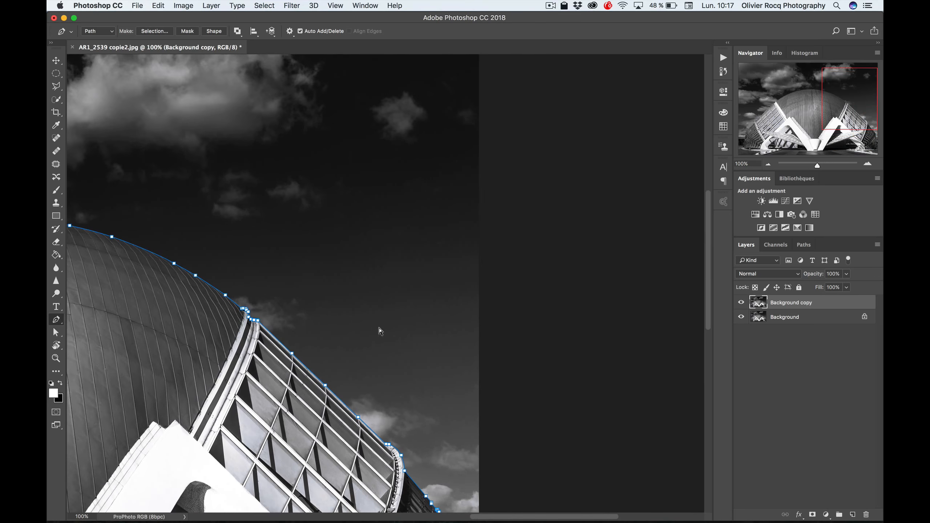
key("super+0")
key("super+plus")
left_click_drag(542, 161, 300, 255)
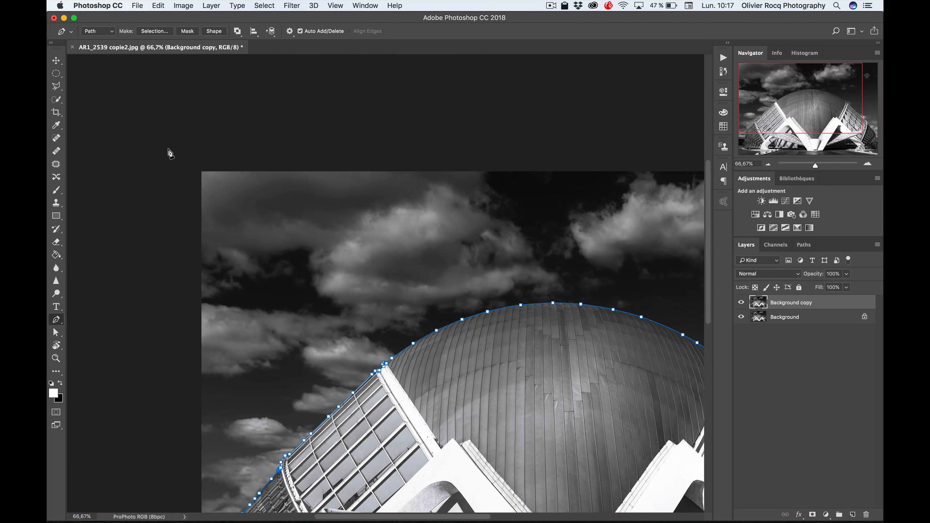
scroll(168, 151, "down", 5)
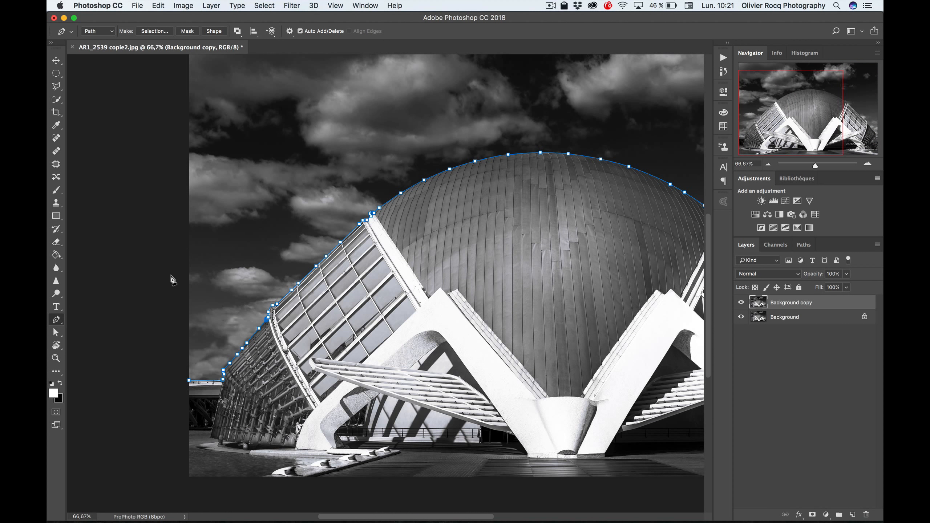
left_click(189, 381)
left_click(190, 383)
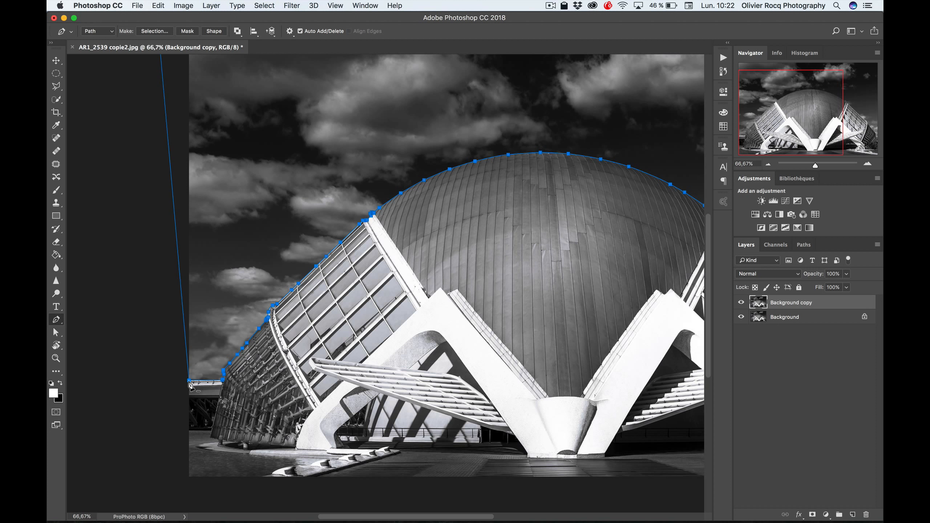
key("super+minus")
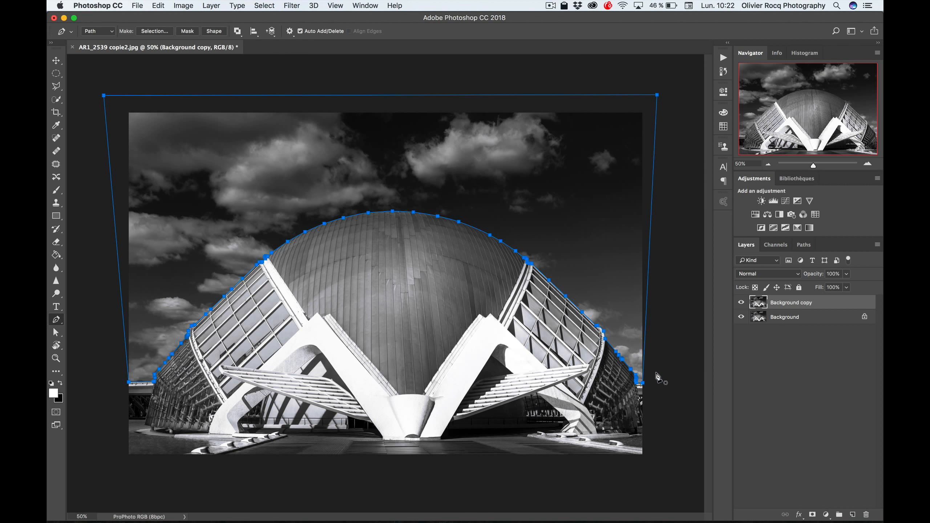
Check the stored work path, convert it to a selection and display the selection as a Quick Mask.
left_click(804, 246)
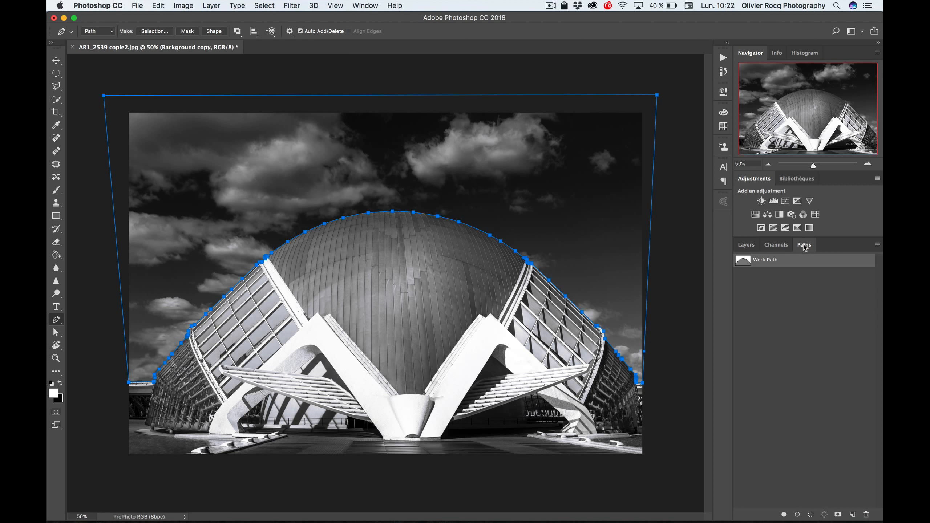
left_click(746, 246)
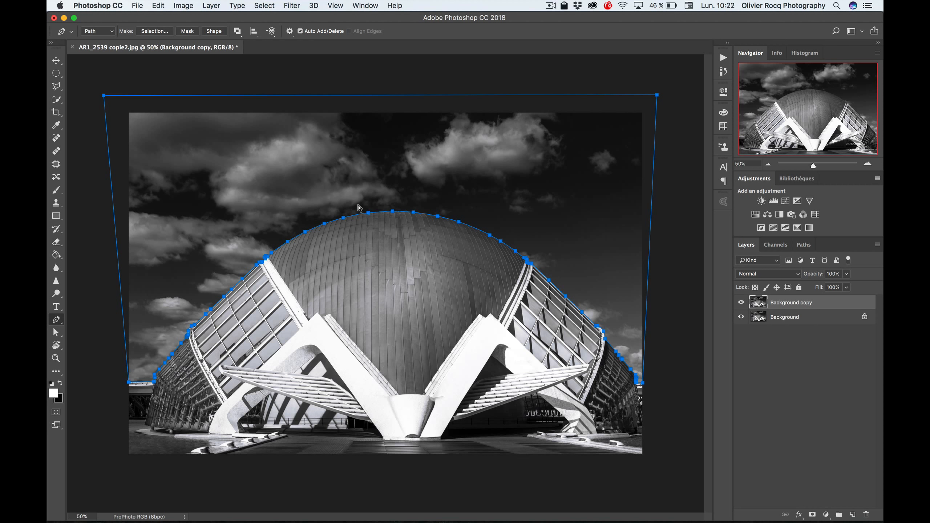
key("super+Return")
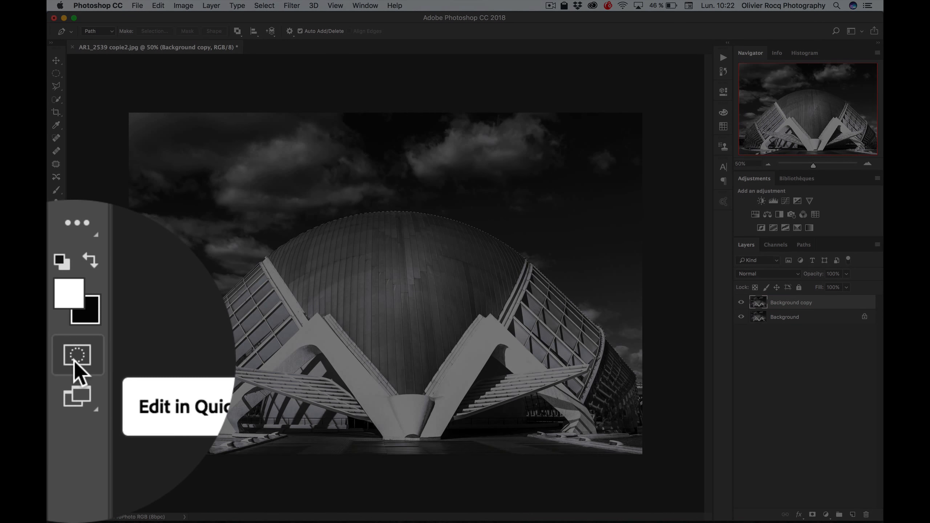
left_click(56, 413)
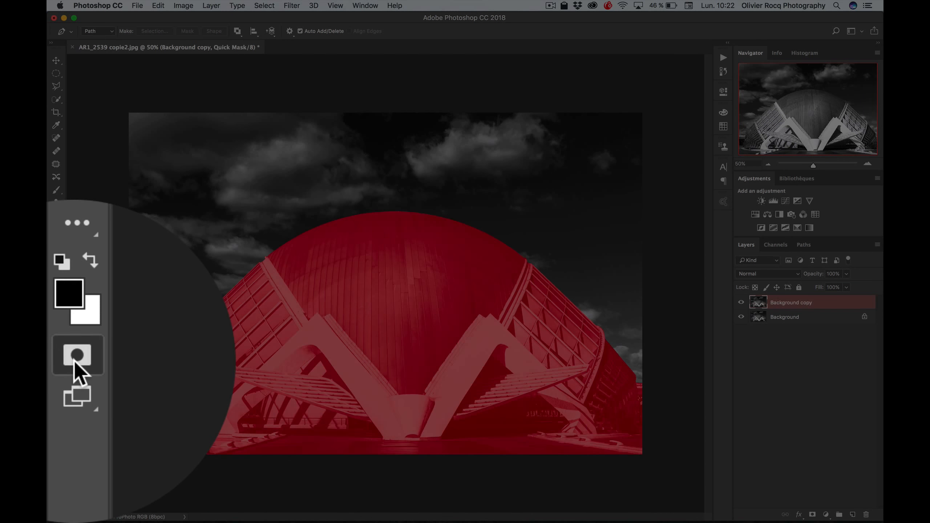
Examine the precision of the mask edge along the left and right sides of the building.
key("z")
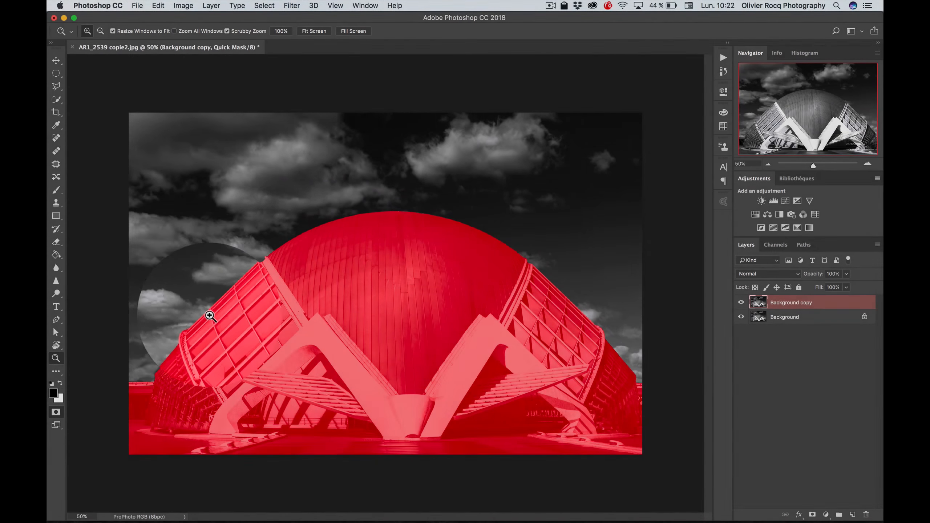
left_click_drag(210, 315, 210, 316)
key("p")
left_click_drag(167, 356, 394, 235)
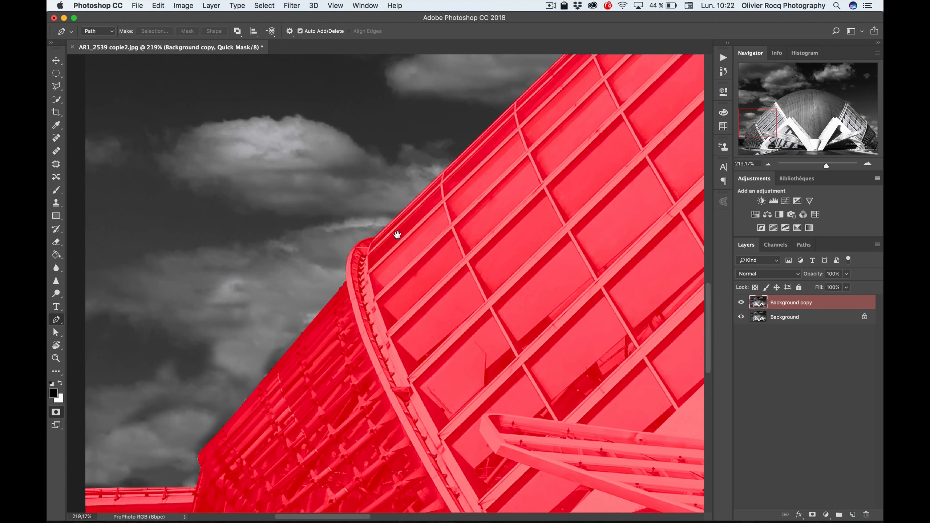
key("z")
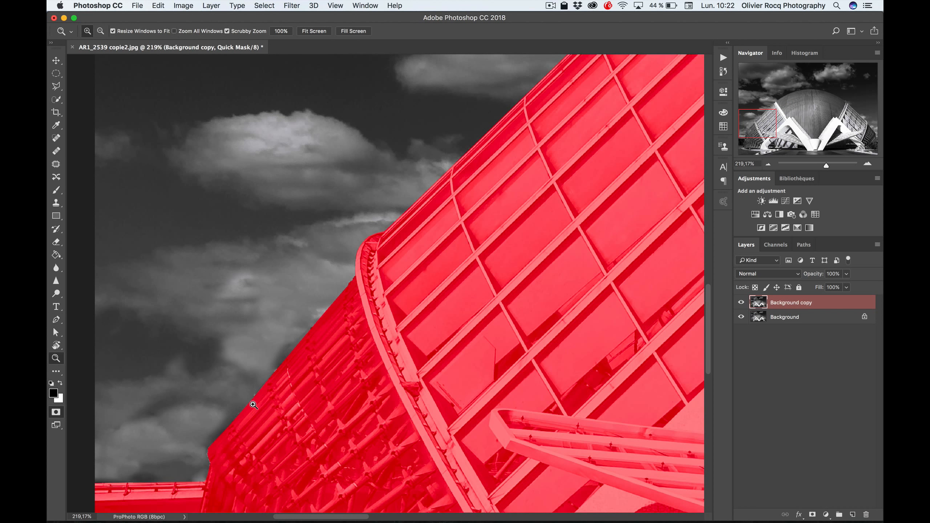
left_click_drag(253, 405, 273, 397)
key("p")
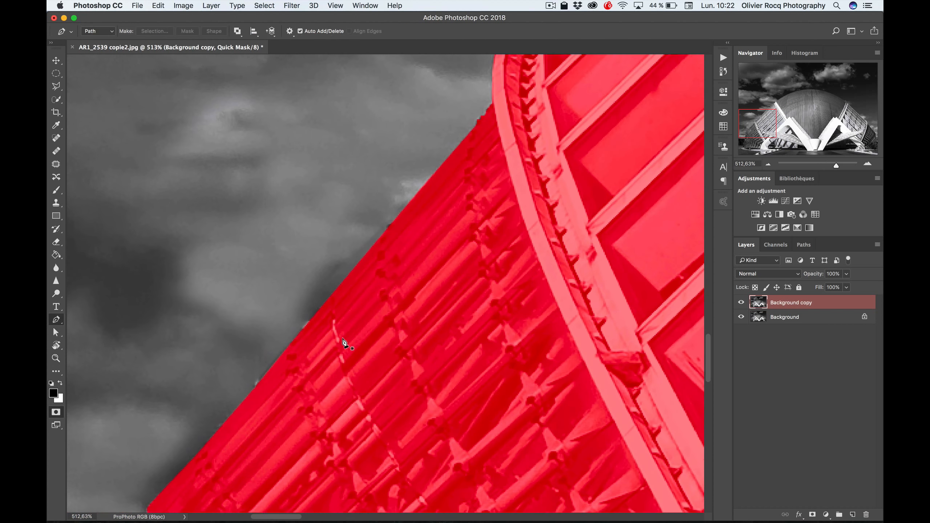
left_click_drag(515, 156, 388, 222)
left_click_drag(494, 357, 339, 231)
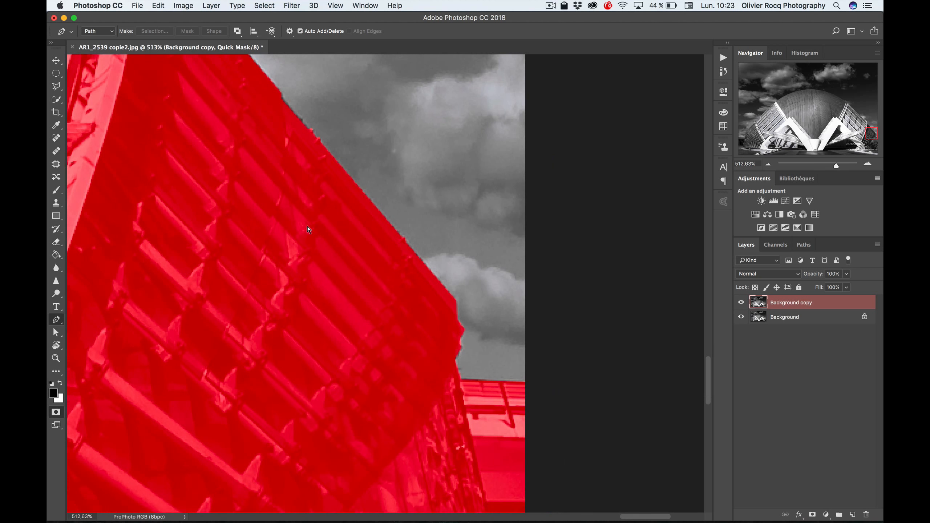
key("super+minus")
key("super+minus")
key("super+minus")
key("super+minus")
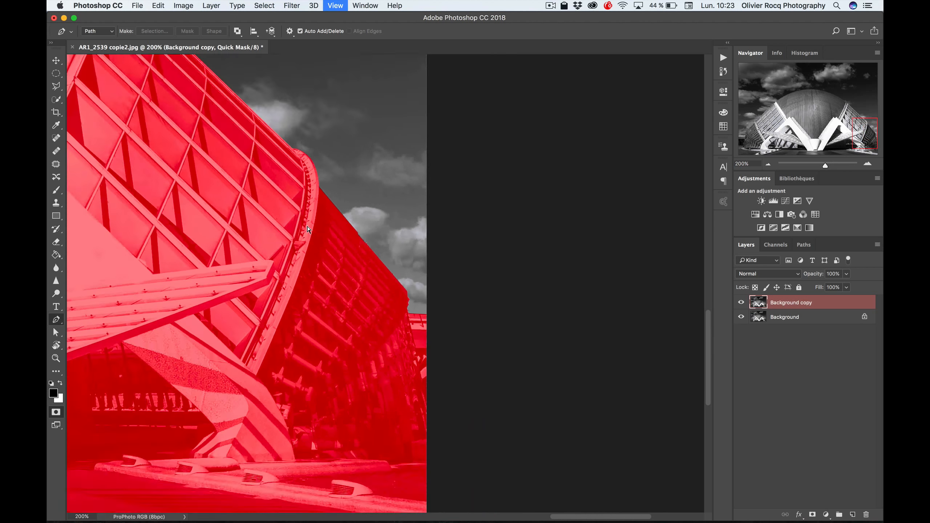
key("super+minus")
key("super+minus")
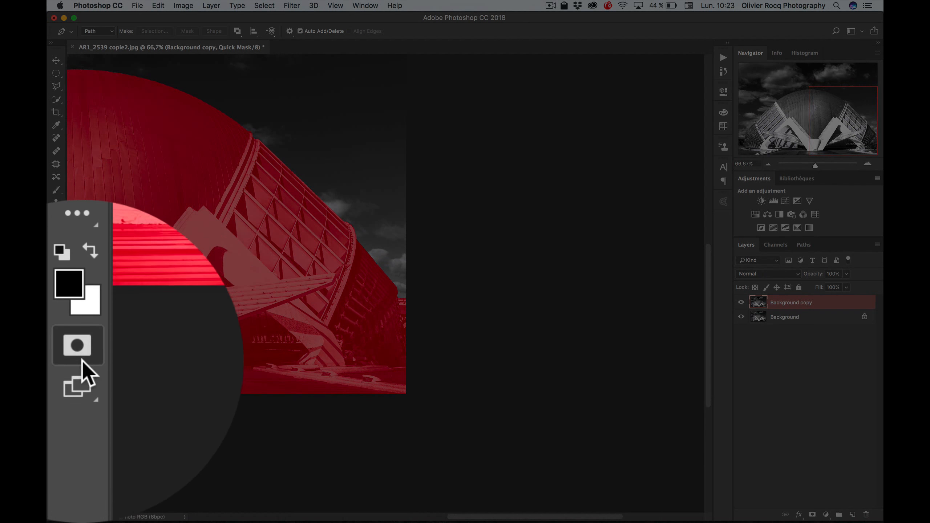
Leave Quick Mask mode and copy the selected sky to a new layer, checking that layer on its own.
left_click(55, 412)
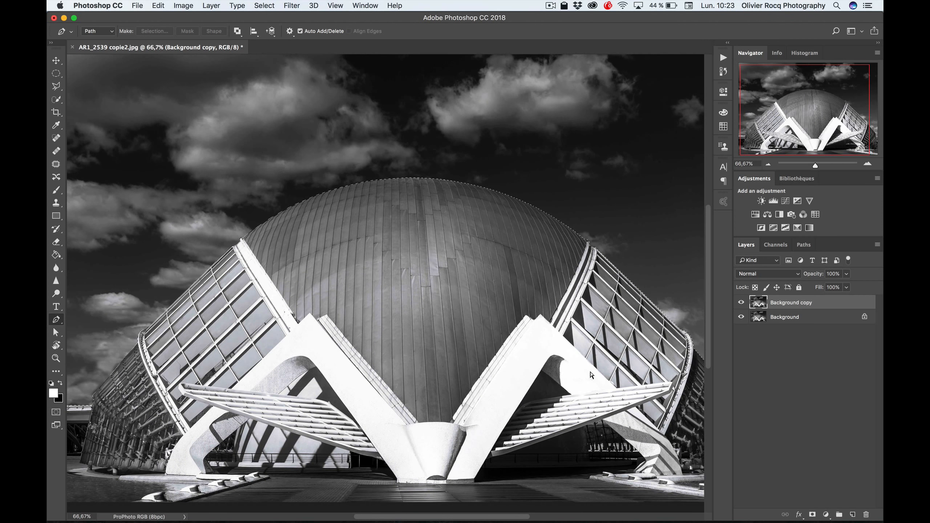
key("super+minus")
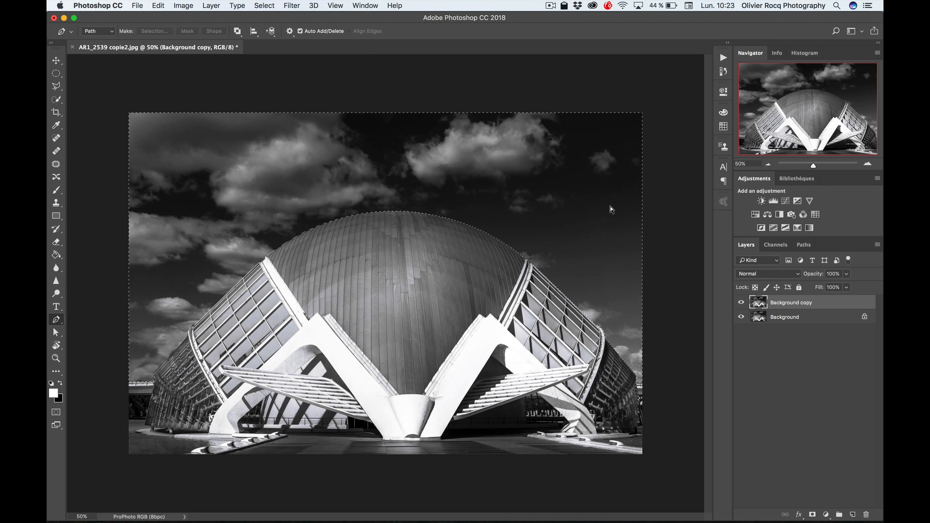
key("super+j")
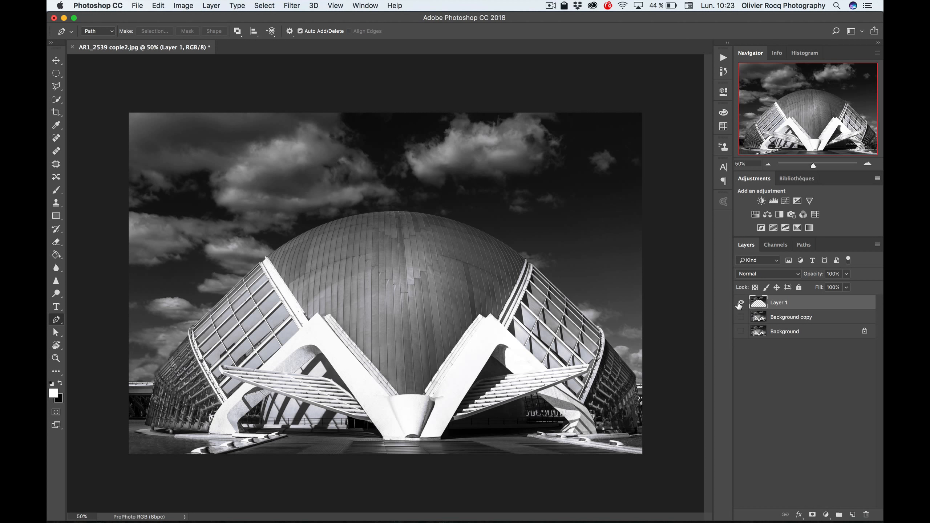
left_click(740, 304, "alt")
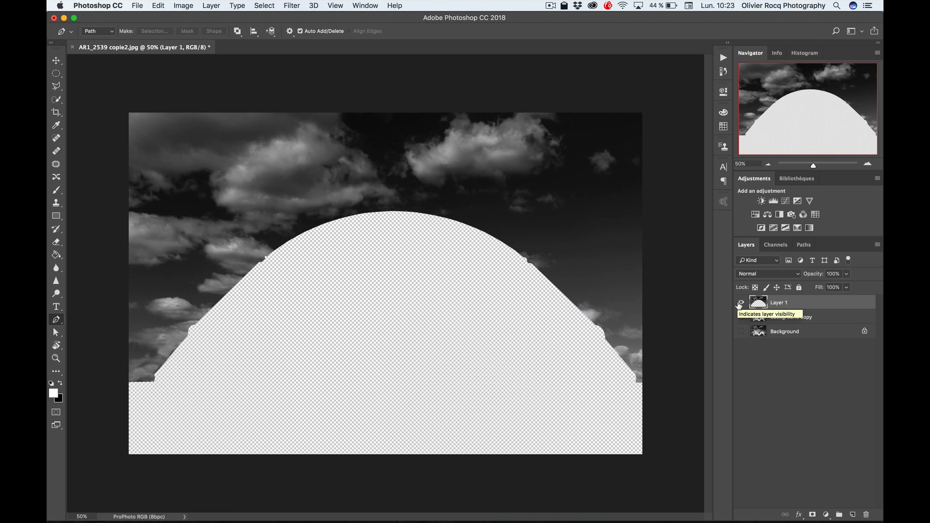
left_click(740, 304, "alt")
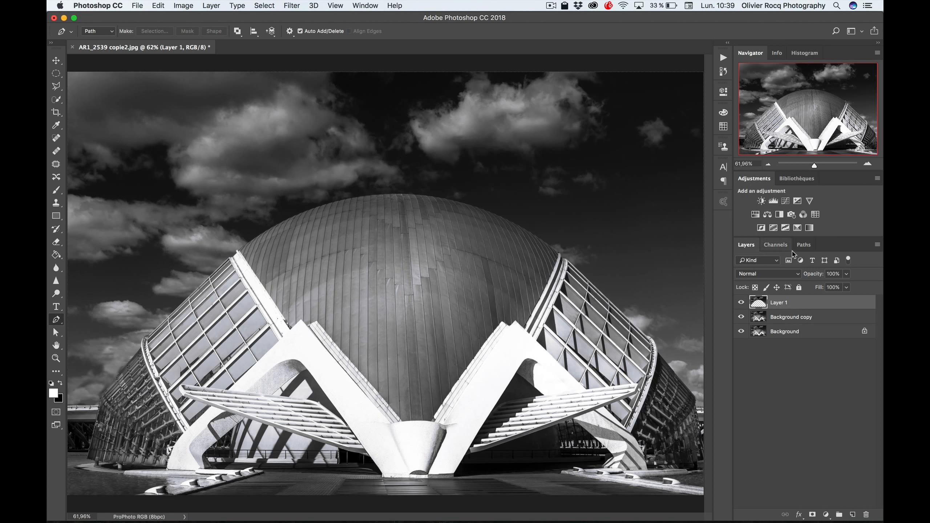
Rename the new sky layer as Ciel and show only that layer.
double_click(777, 304)
type("Ciel")
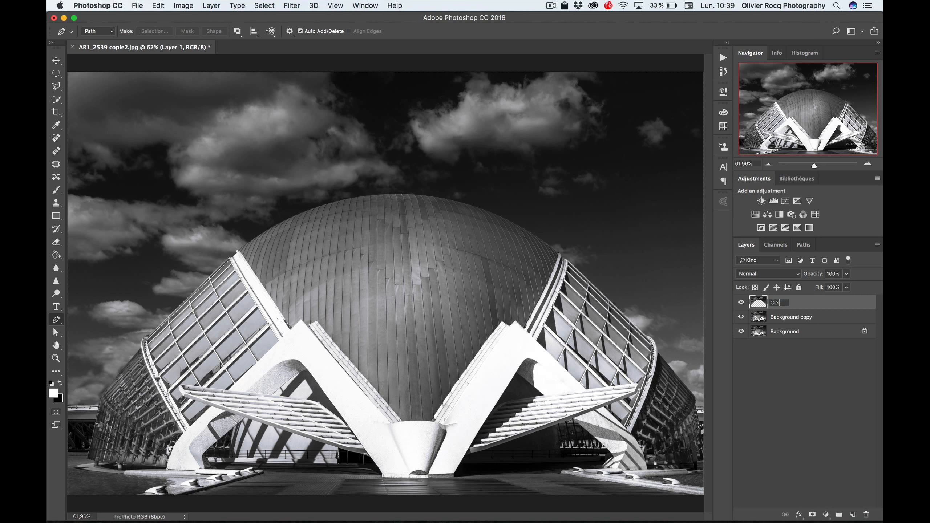
key("Return")
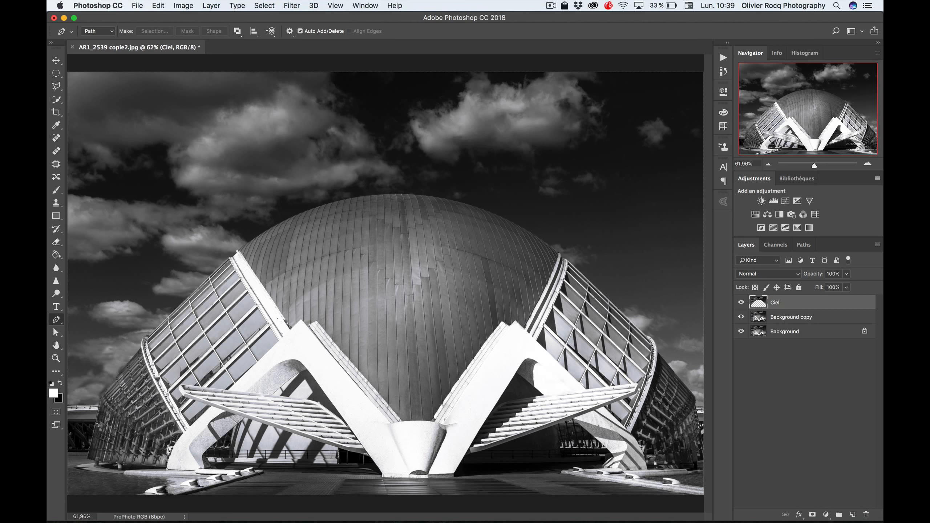
left_click(741, 304, "alt")
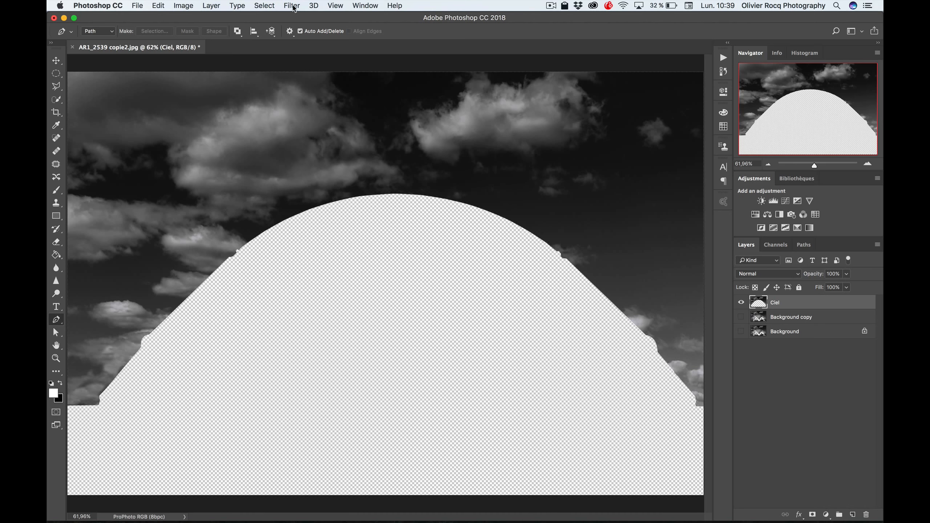
Apply a Motion Blur to the Ciel layer with an angle of 43° and a distance of 781 pixels.
left_click(291, 5)
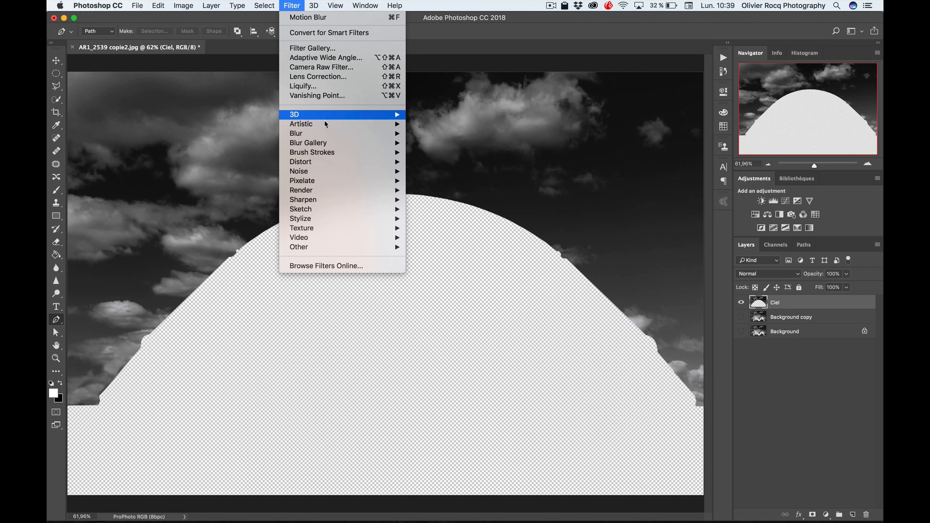
mouse_move(323, 136)
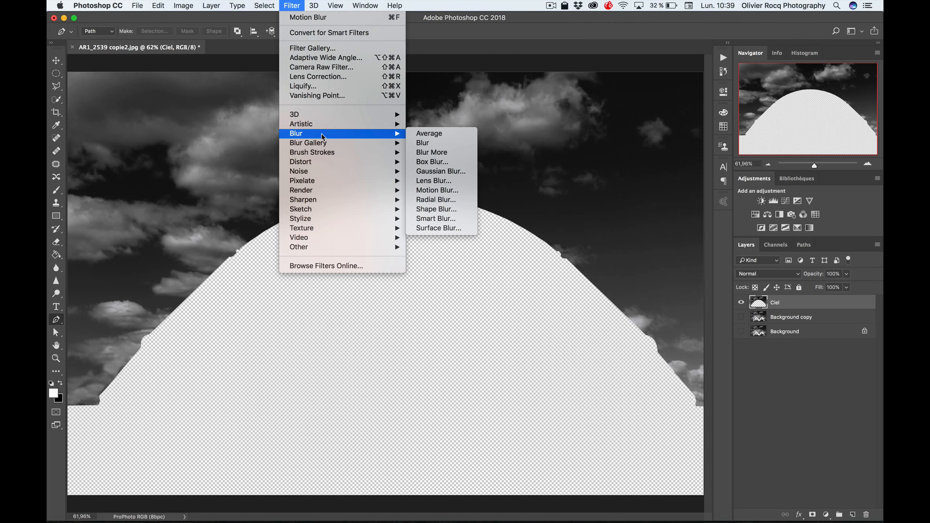
left_click(436, 191)
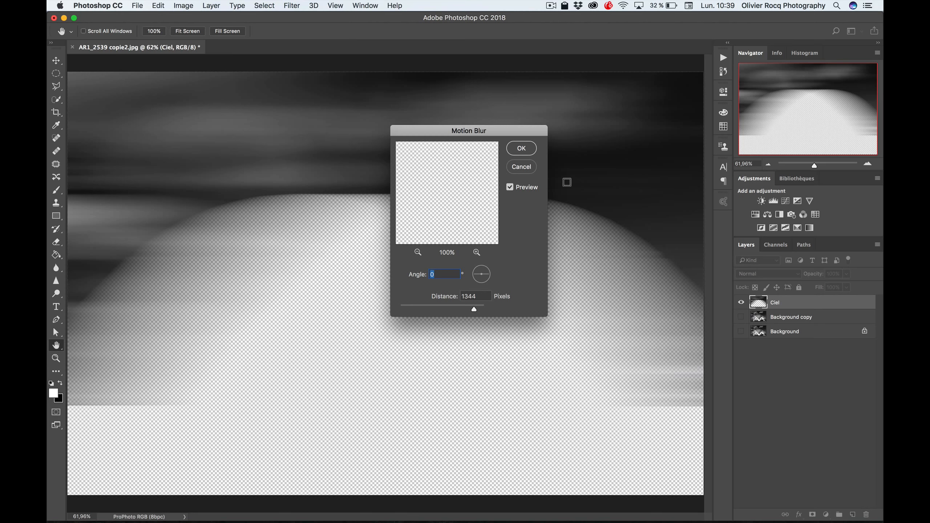
left_click_drag(490, 275, 490, 271)
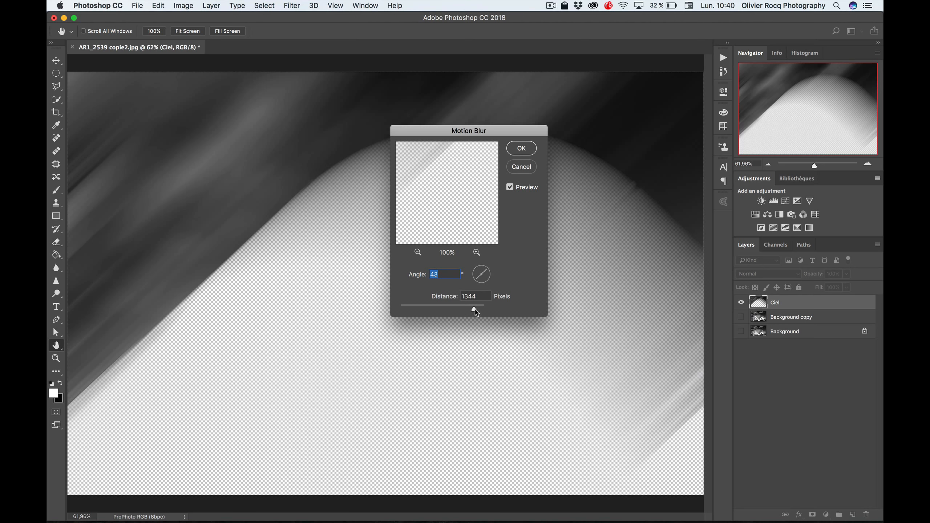
left_click_drag(474, 311, 413, 310)
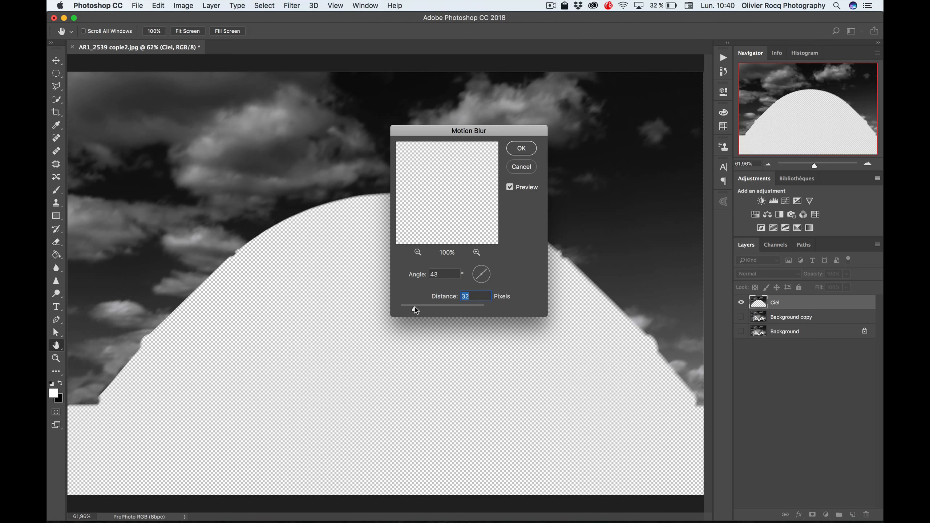
left_click_drag(420, 310, 458, 311)
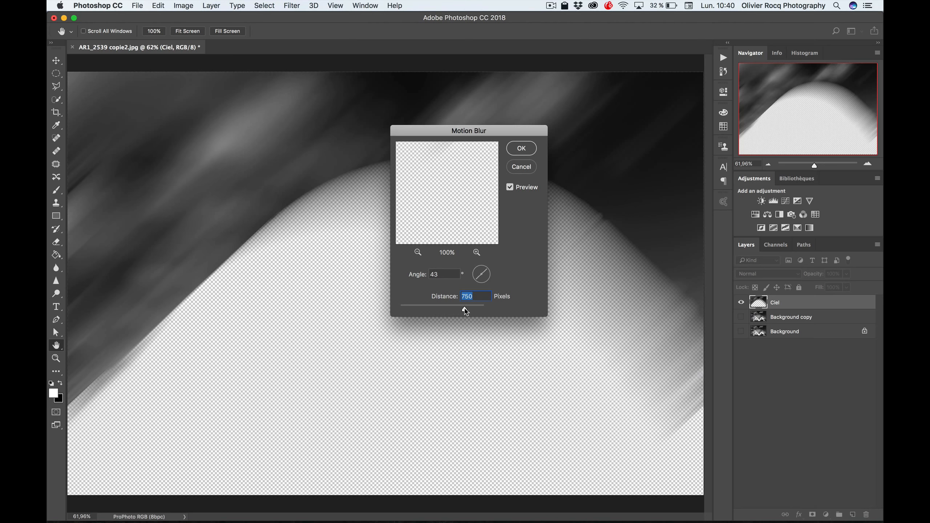
left_click_drag(465, 311, 465, 312)
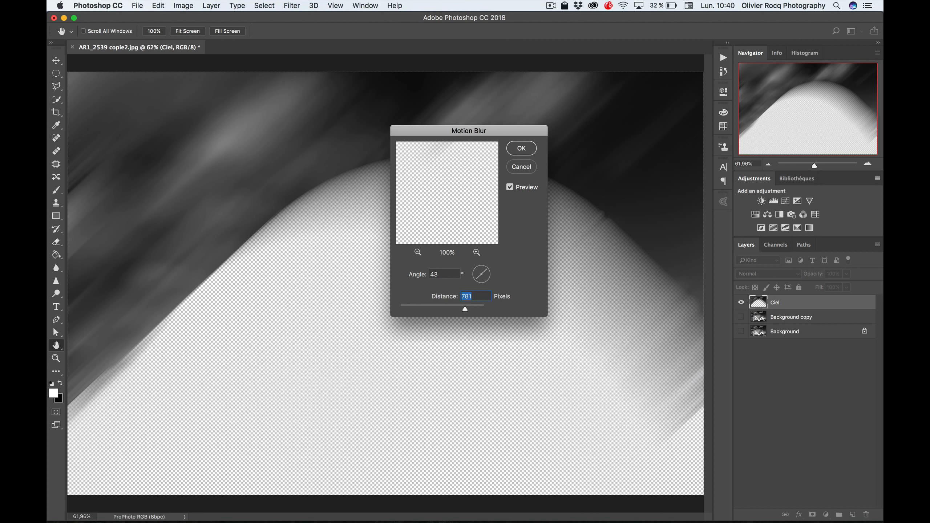
left_click(521, 148)
key("p")
Show the Background copy and Background layers again and compare the image without and with the sky blur.
left_click(741, 318)
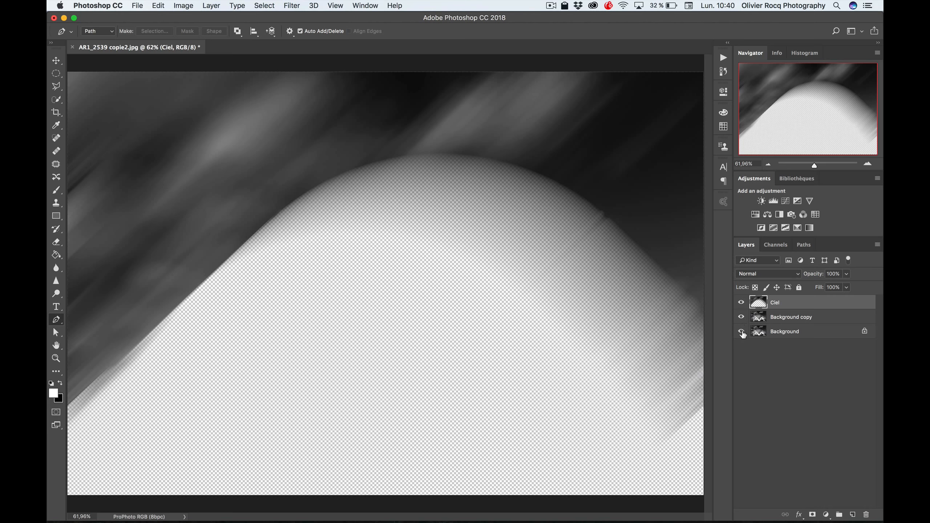
left_click(742, 331)
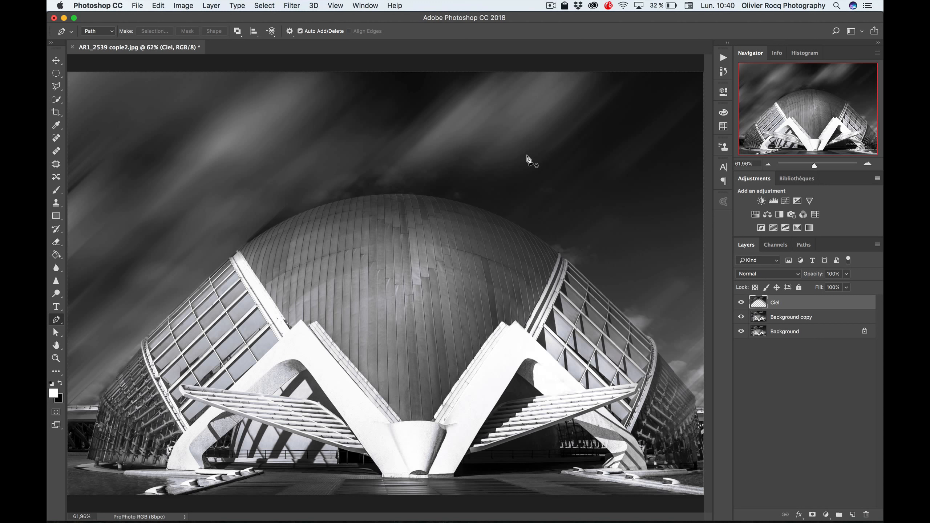
key("super+z")
key("super+z")
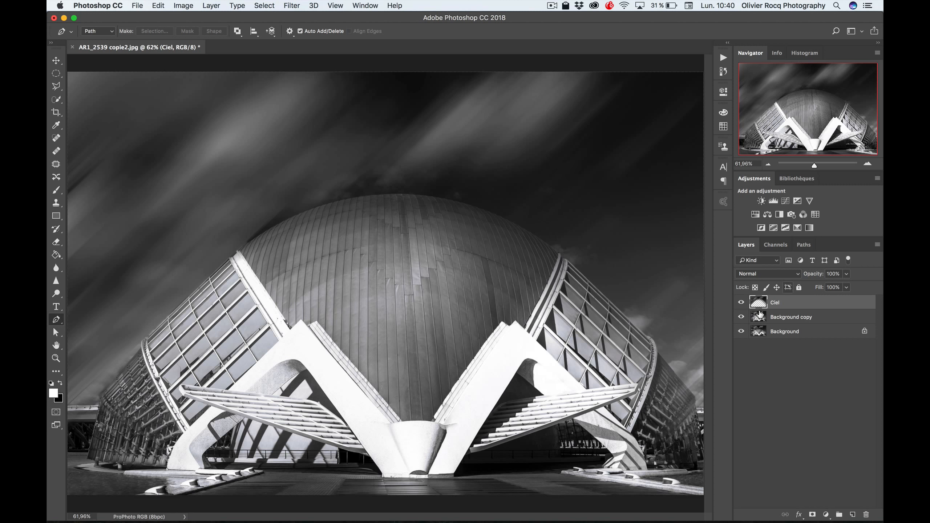
Examine how the blurred sky meets and overlaps the right side of the building.
key("z")
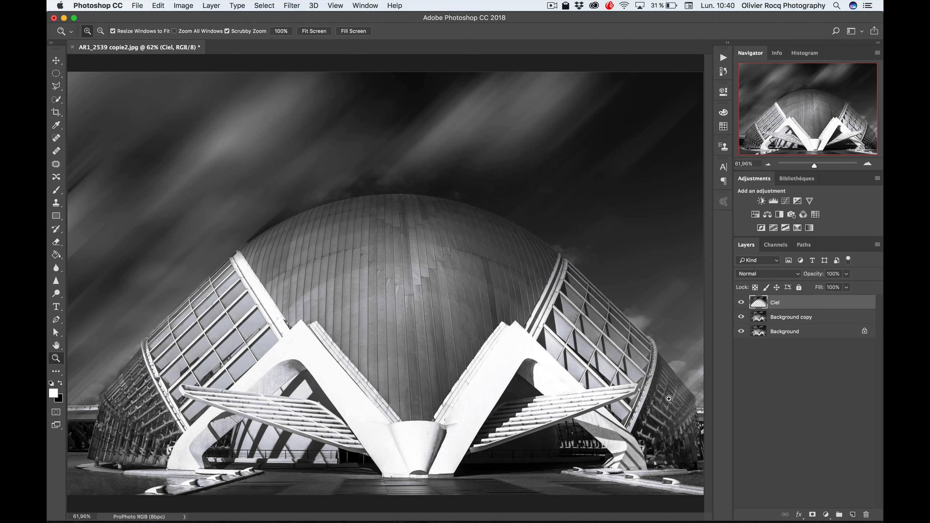
left_click_drag(669, 399, 514, 263)
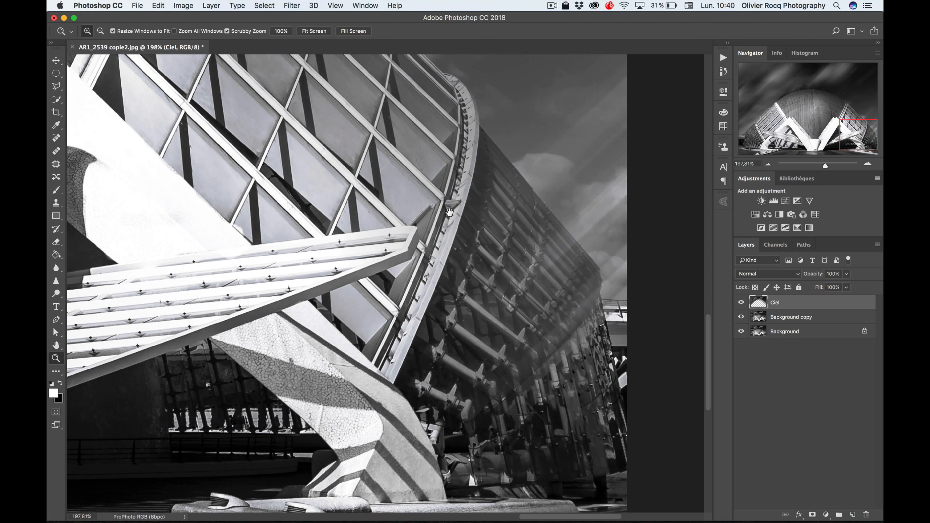
left_click_drag(450, 212, 542, 338)
left_click_drag(450, 233, 555, 348)
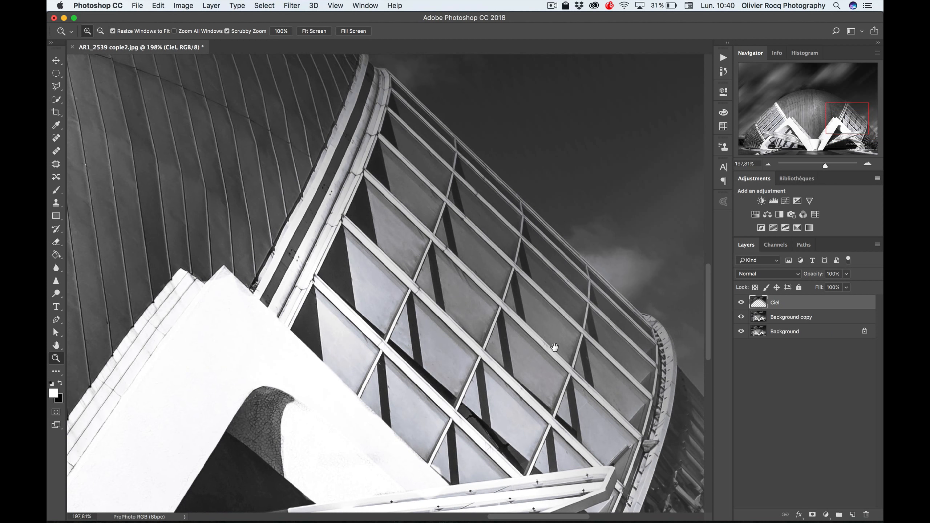
key("super+minus")
key("super+minus")
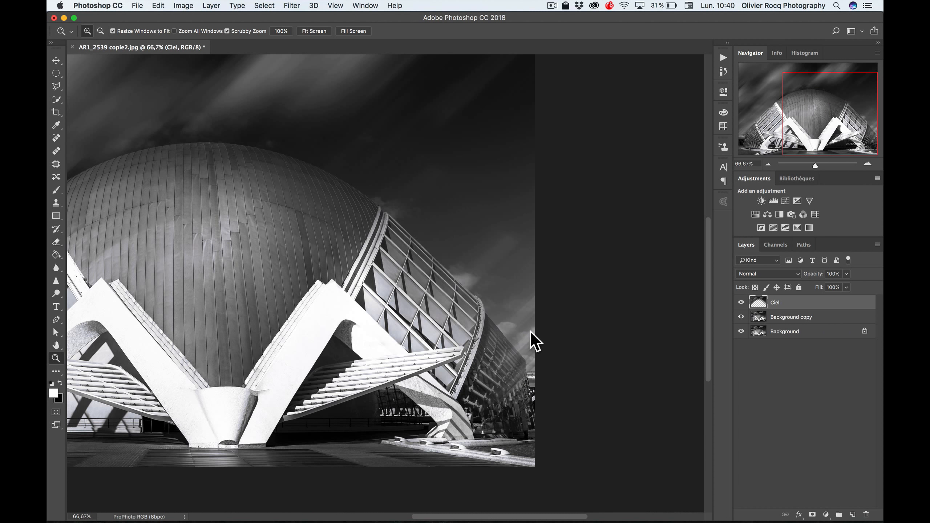
key("super+minus")
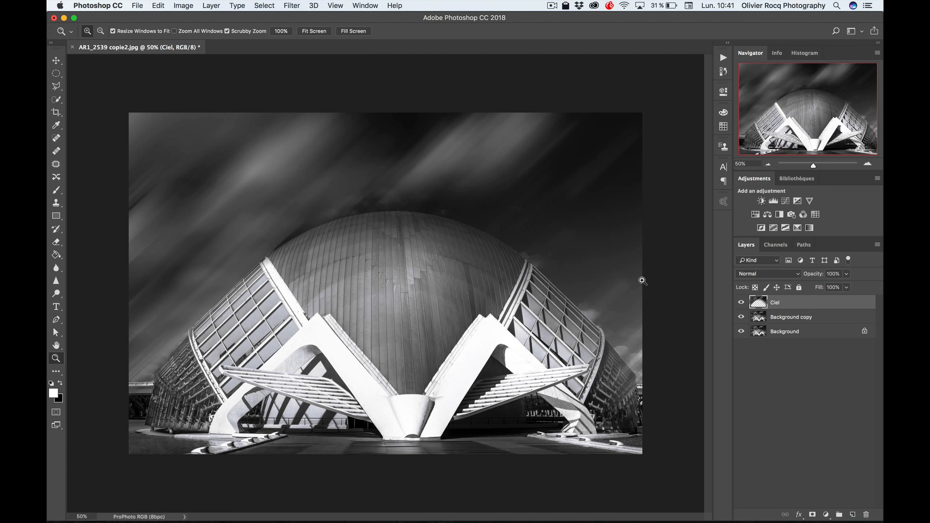
Undo the sky's motion blur and convert the Ciel layer to a Smart Object.
key("super+z")
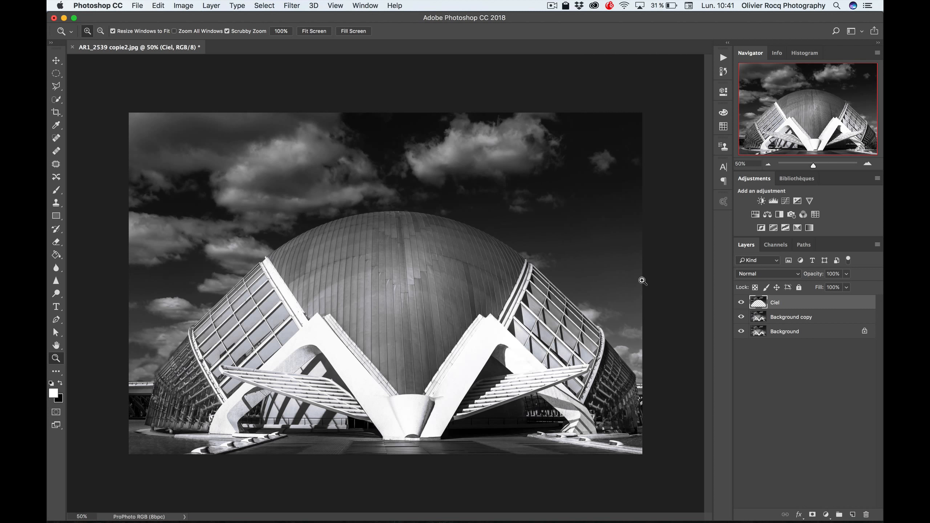
right_click(791, 302)
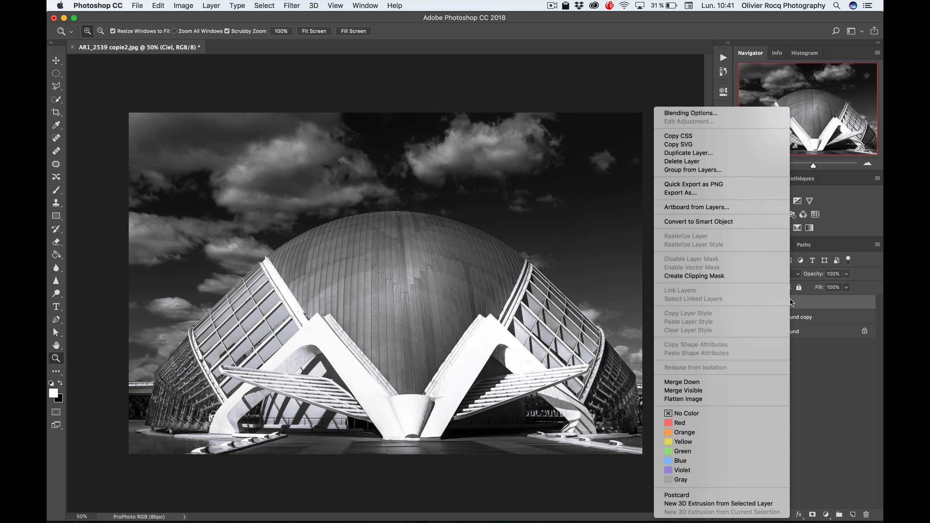
left_click(727, 225)
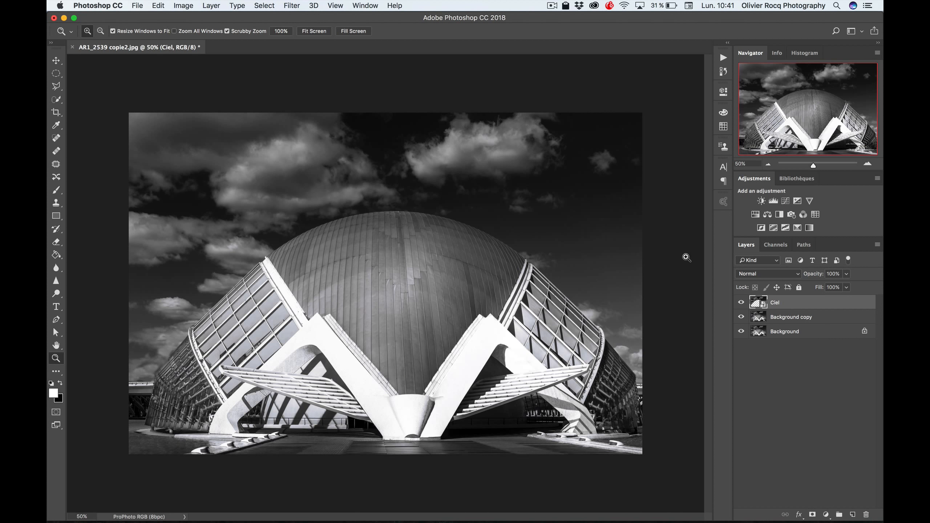
Apply Motion Blur to the Ciel Smart Object as a smart filter, using 43° and 781 pixels.
left_click(293, 6)
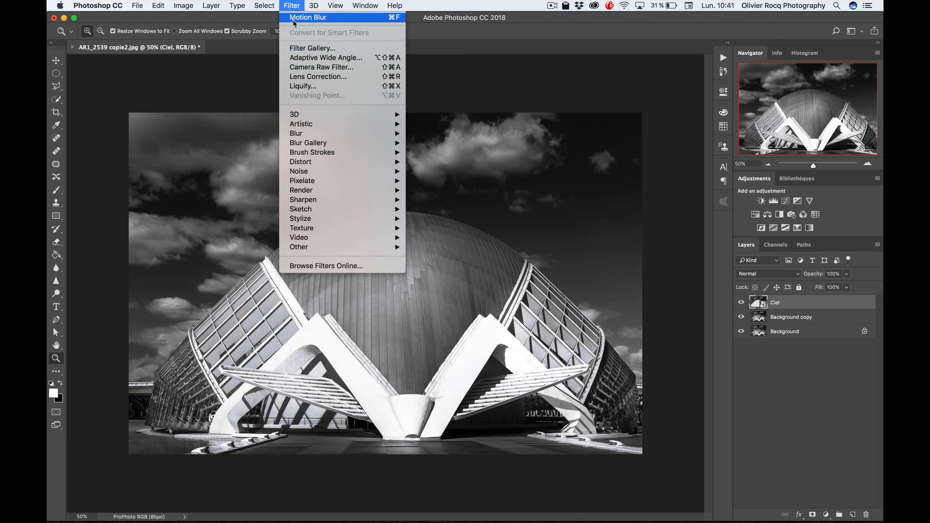
left_click(294, 19)
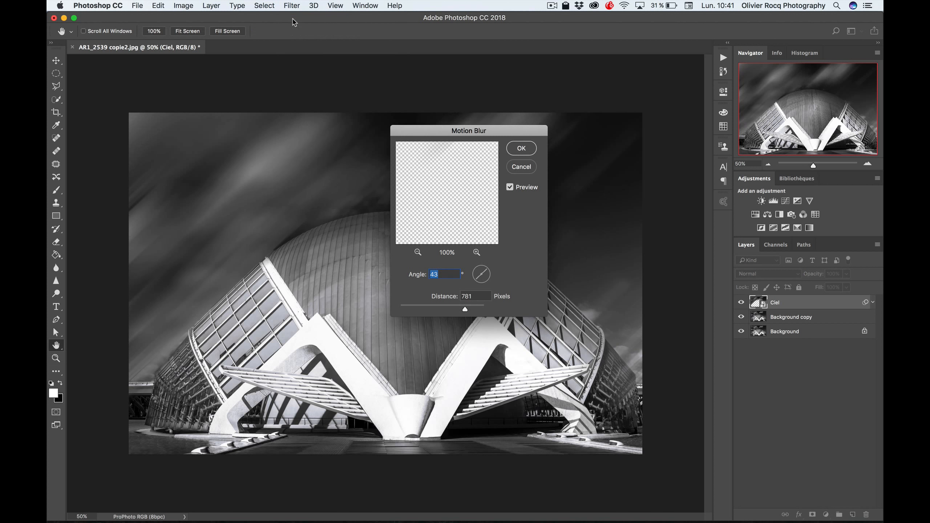
left_click(521, 148)
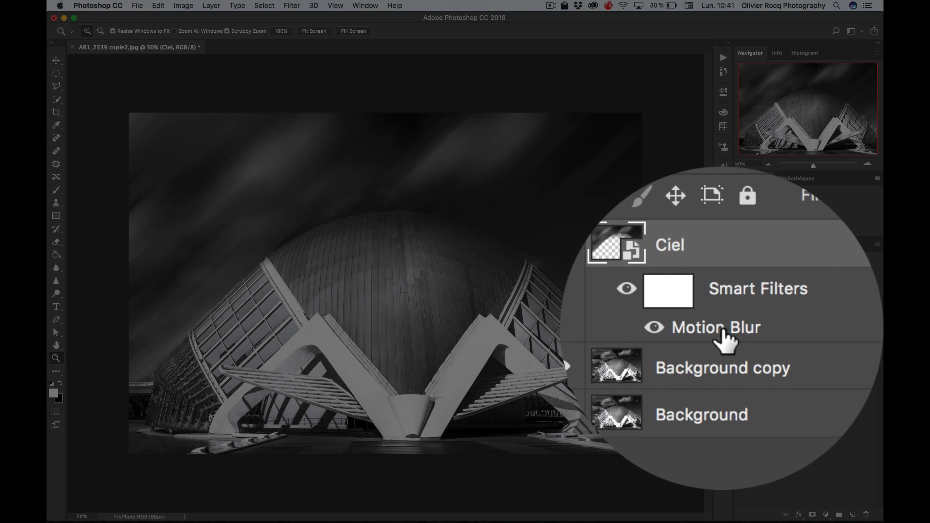
Try an angle of -55° in the Motion Blur smart filter, discard the change and undo the filter.
double_click(790, 329)
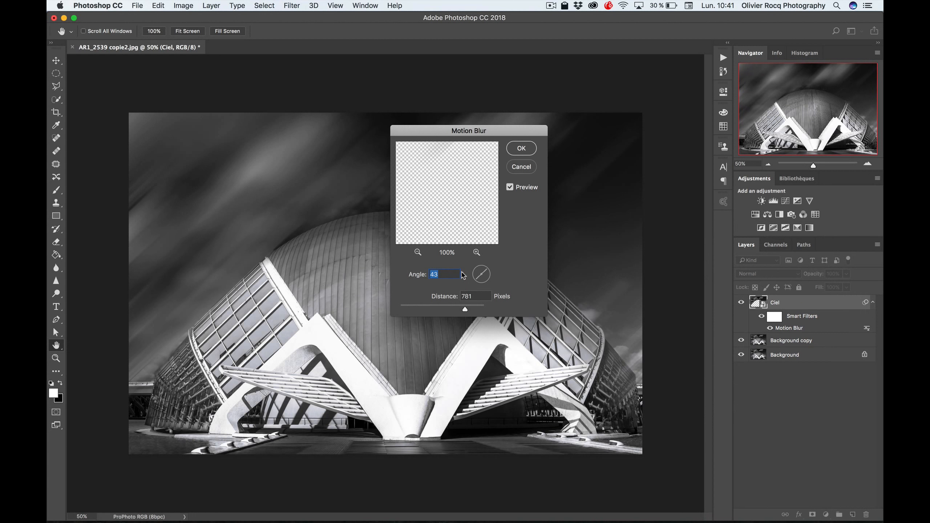
left_click_drag(478, 280, 478, 270)
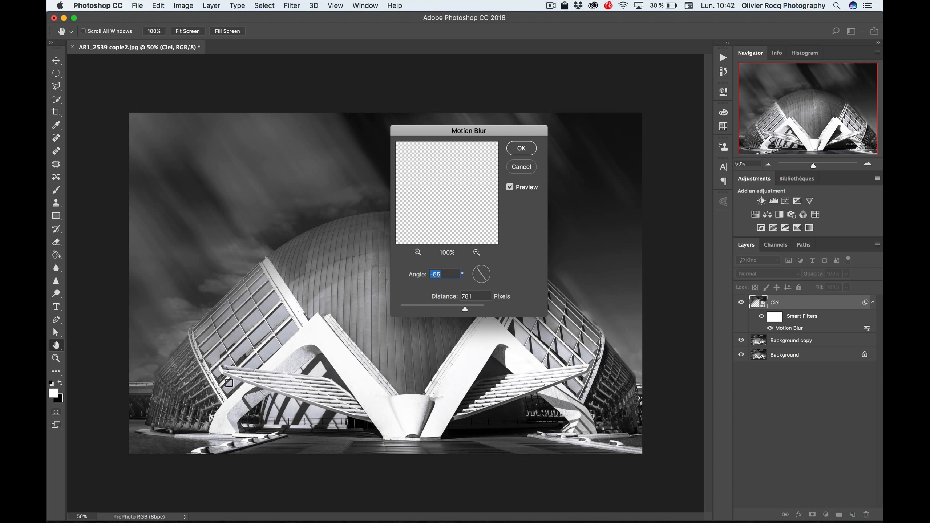
left_click(521, 167)
key("z")
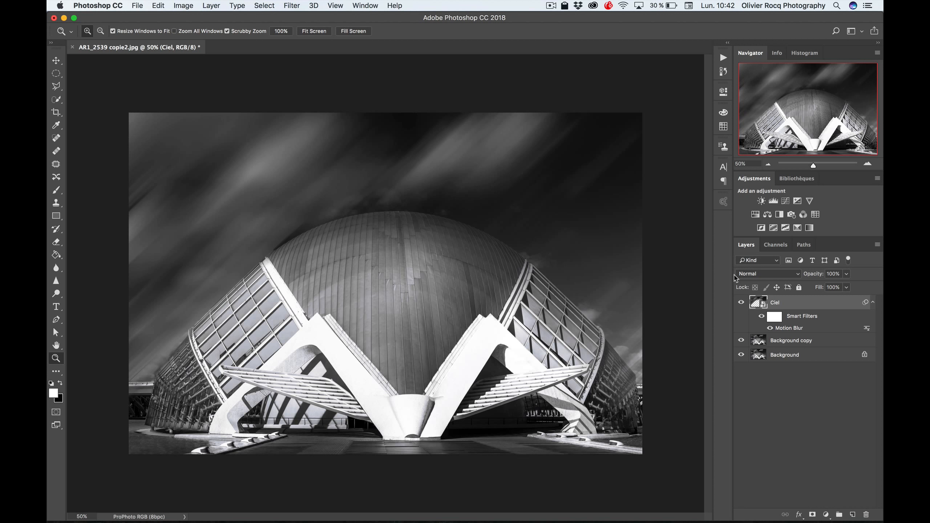
key("super+z")
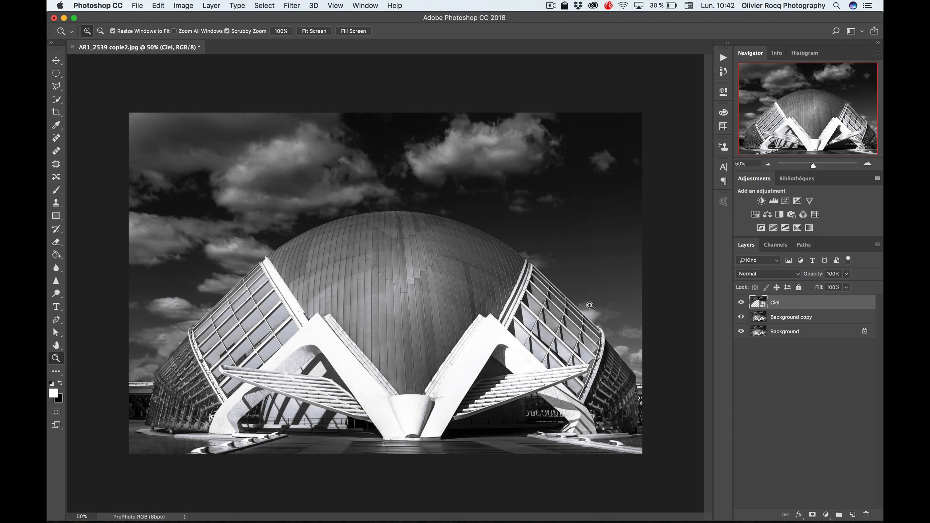
Isolate the Ciel layer, load its pixels as a selection and show the two background layers again.
key("alt")
left_click(740, 304, "alt")
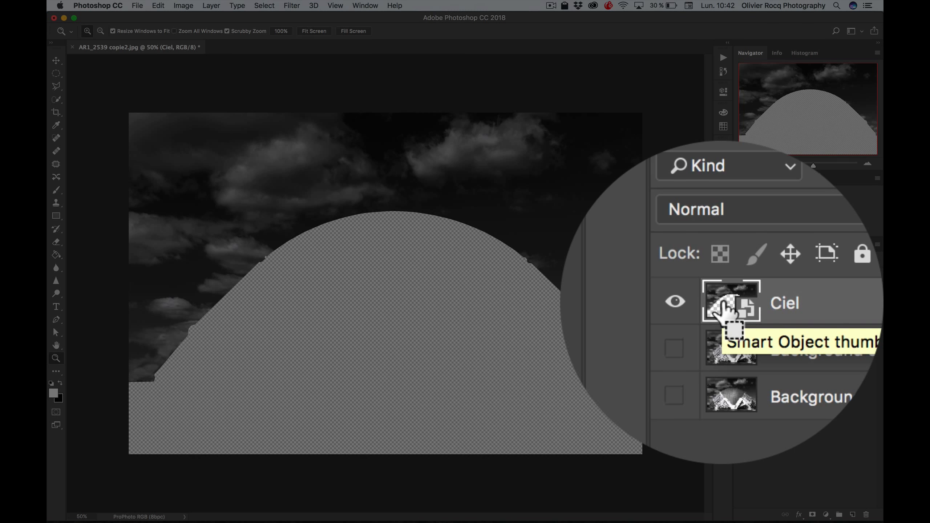
left_click(757, 303, "super")
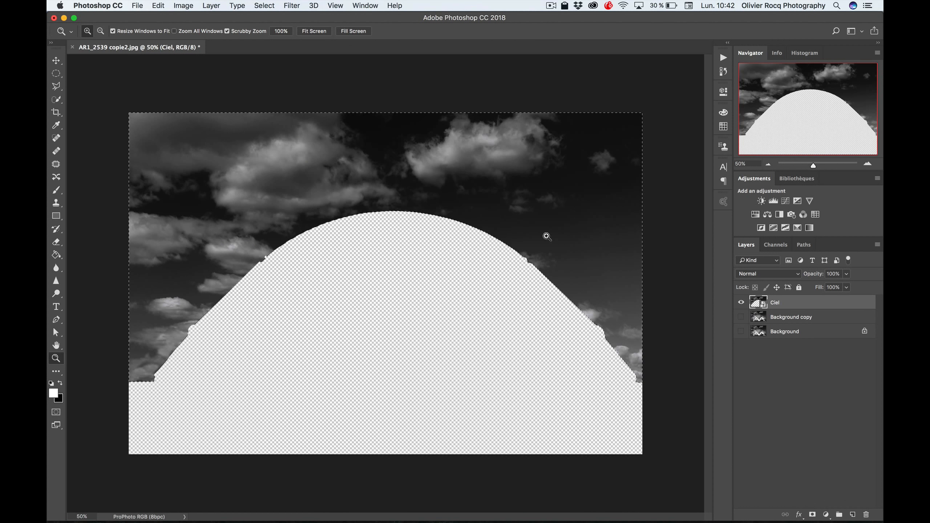
left_click(741, 317)
left_click(741, 332)
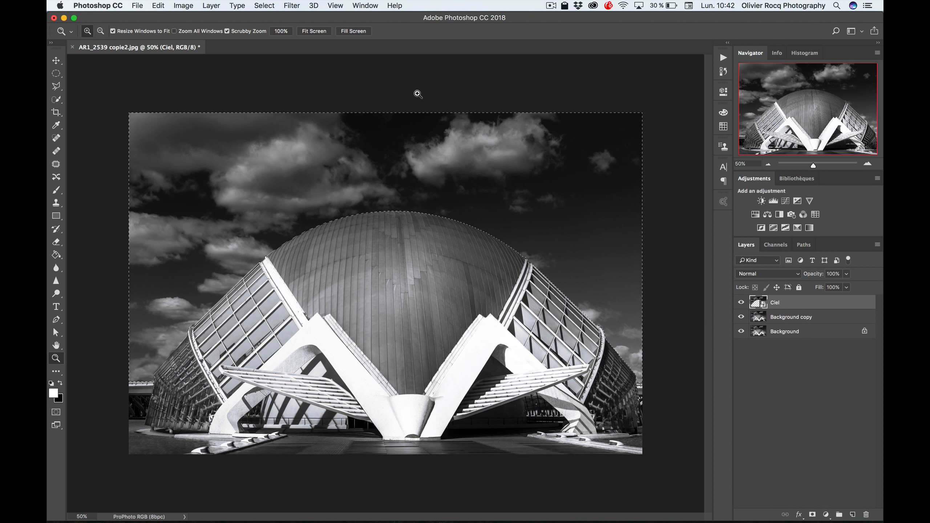
Apply a Motion Blur smart filter to the selected sky with an angle of 43° and a distance of 1125 pixels.
left_click(283, 6)
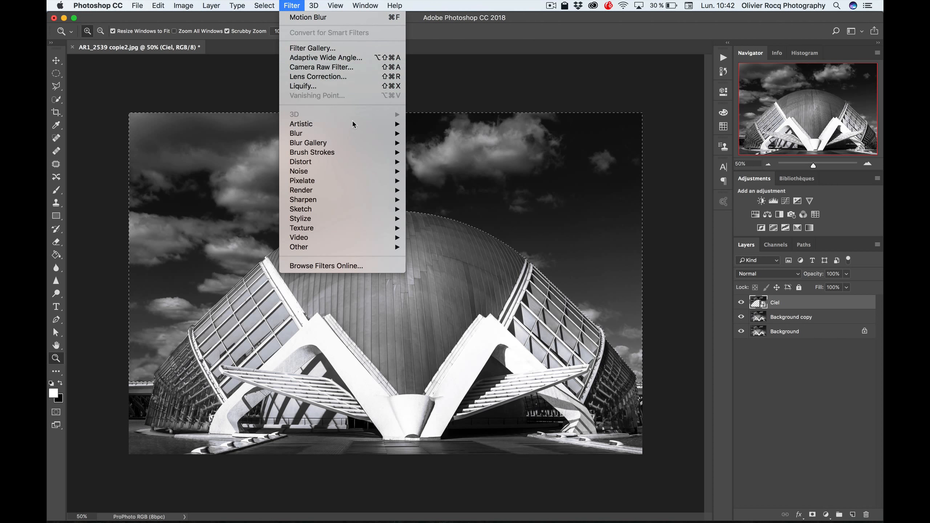
mouse_move(348, 139)
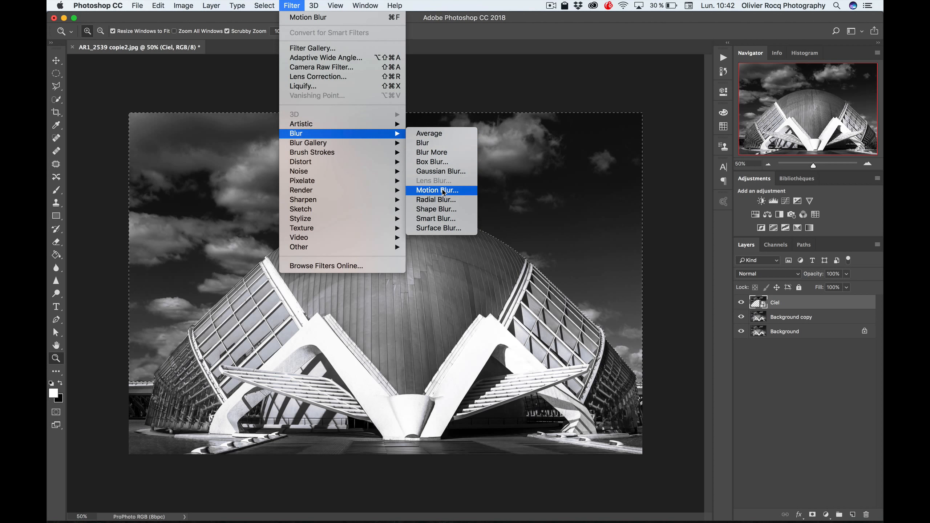
left_click(439, 190)
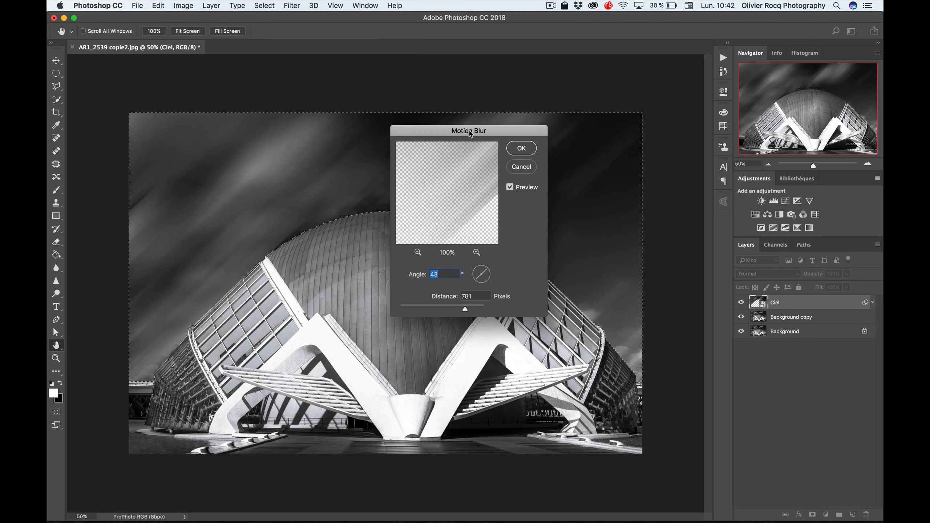
left_click_drag(471, 134, 316, 180)
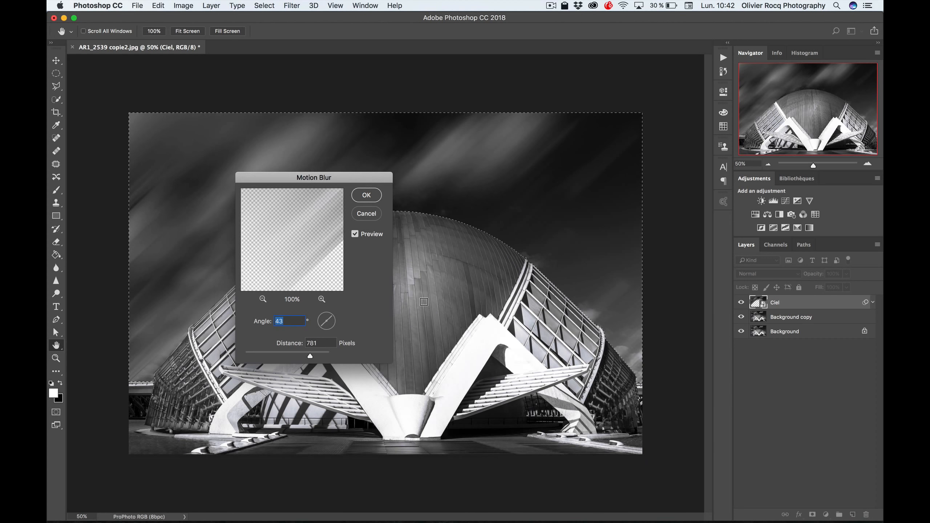
left_click_drag(318, 183, 512, 165)
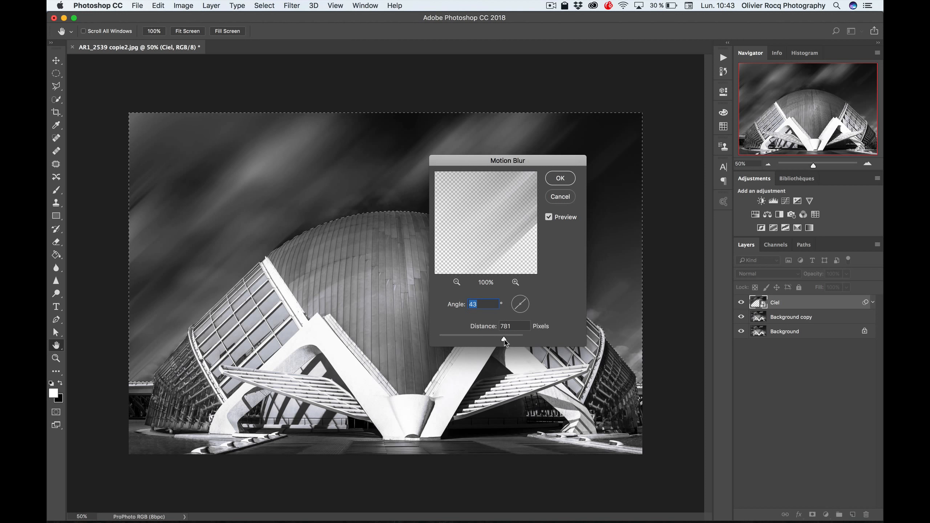
left_click_drag(505, 343, 511, 342)
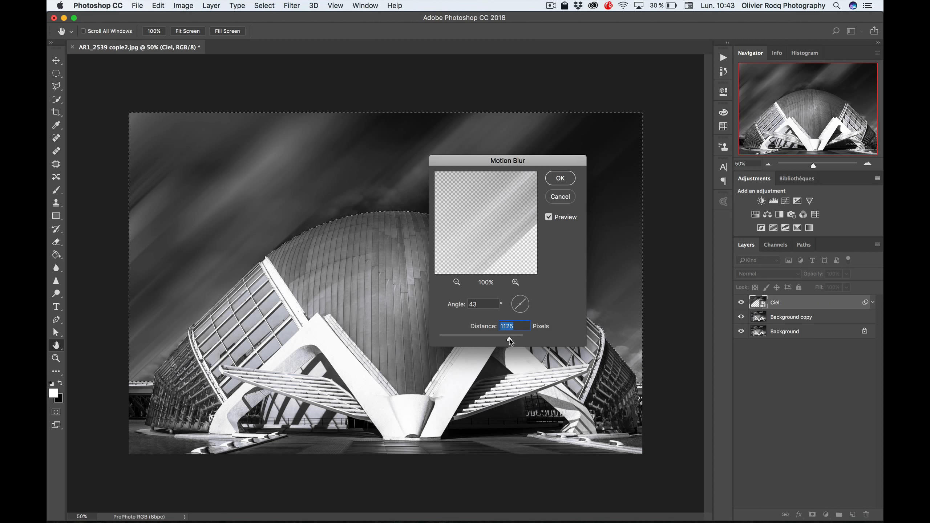
left_click(557, 179)
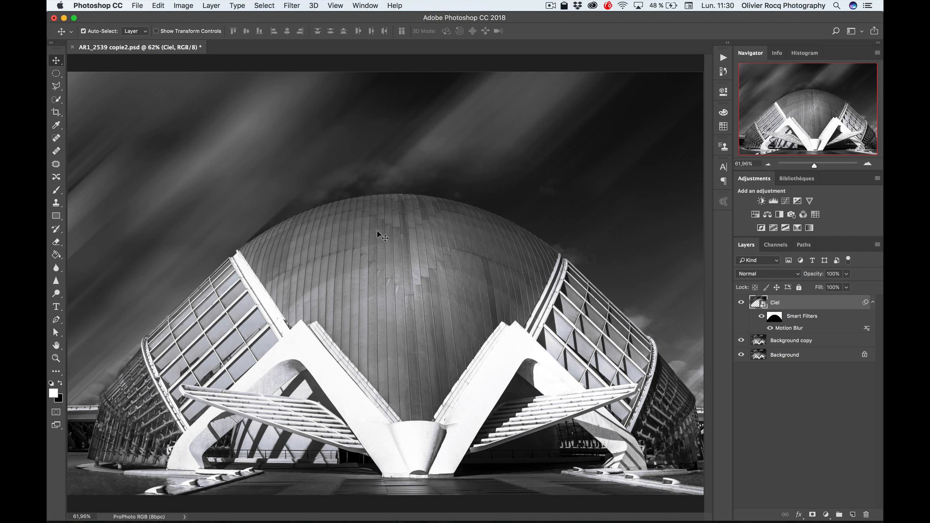
Examine the blurred sky along the dome and the building's right edge at 200%, viewing the Ciel layer alone and with its backgrounds.
key("z")
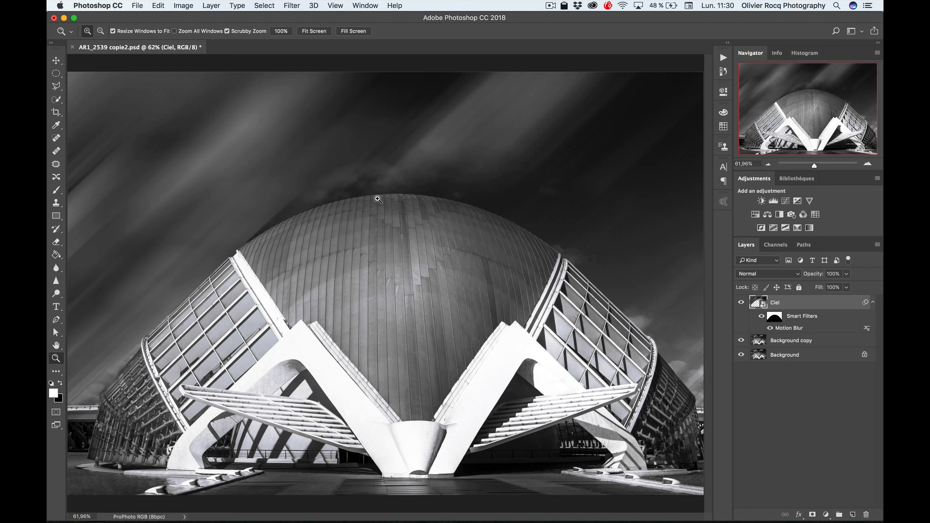
left_click(395, 192)
left_click(395, 191)
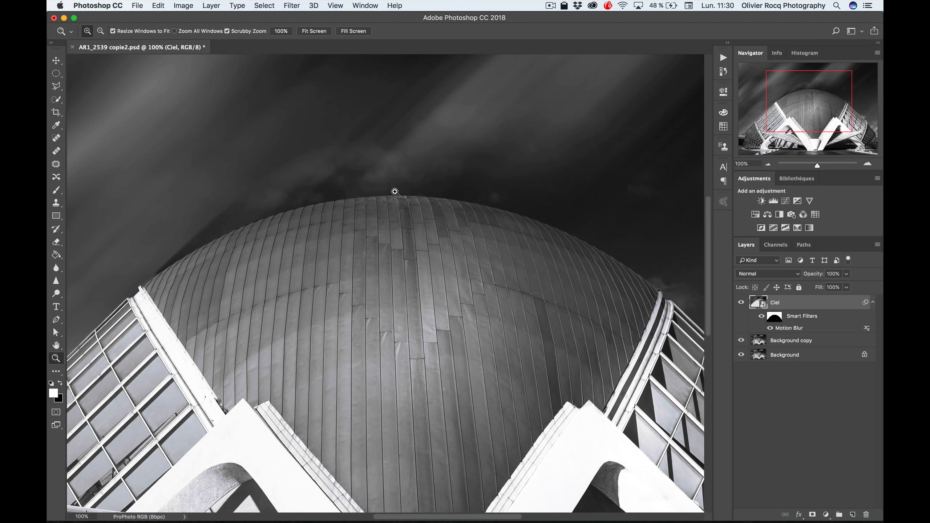
left_click(396, 191)
left_click_drag(633, 264, 252, 209)
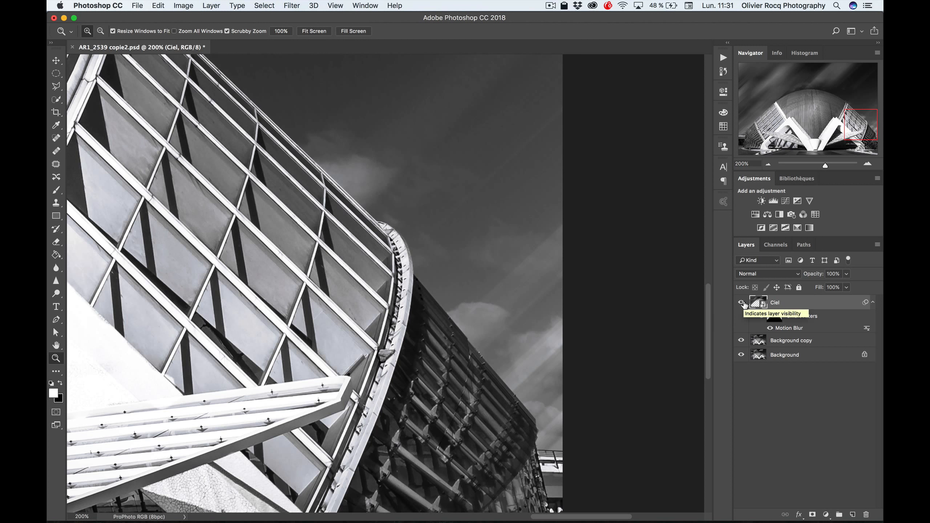
key("alt")
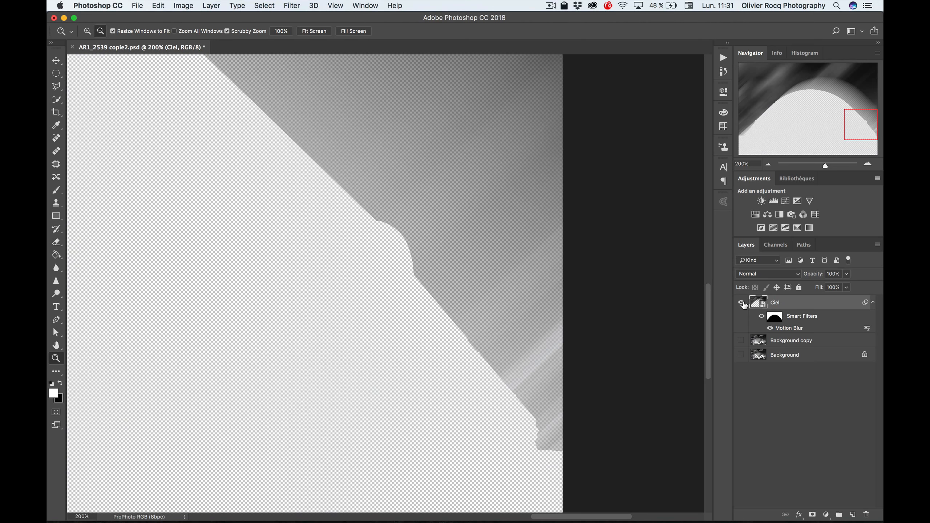
left_click(743, 303, "alt")
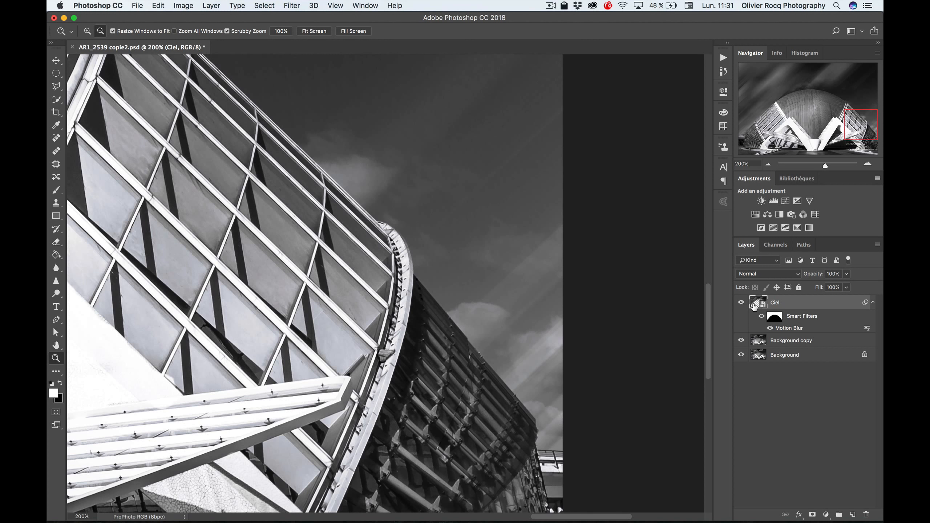
Reopen the Ciel layer's Motion Blur settings, examine the sky's faded edge in the preview at 33%, and close without changes.
double_click(787, 328)
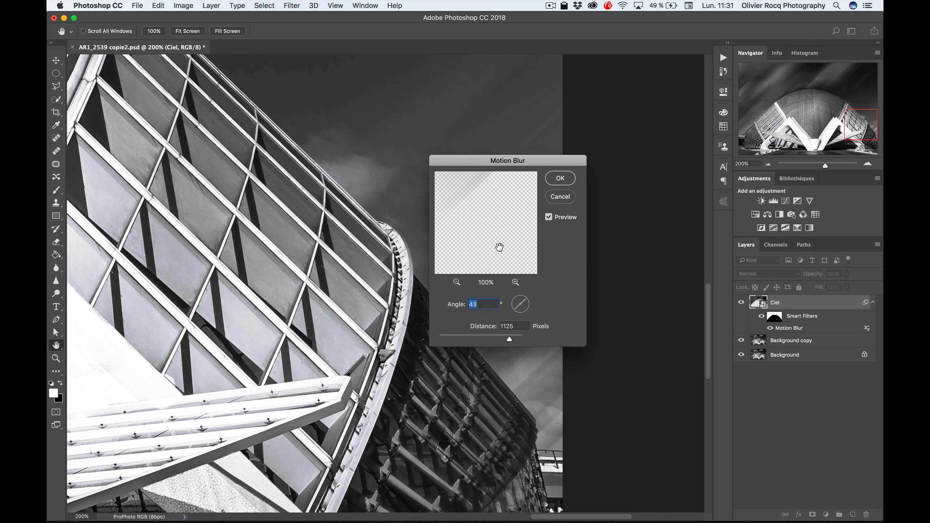
left_click(456, 282)
left_click(456, 282)
left_click(456, 282)
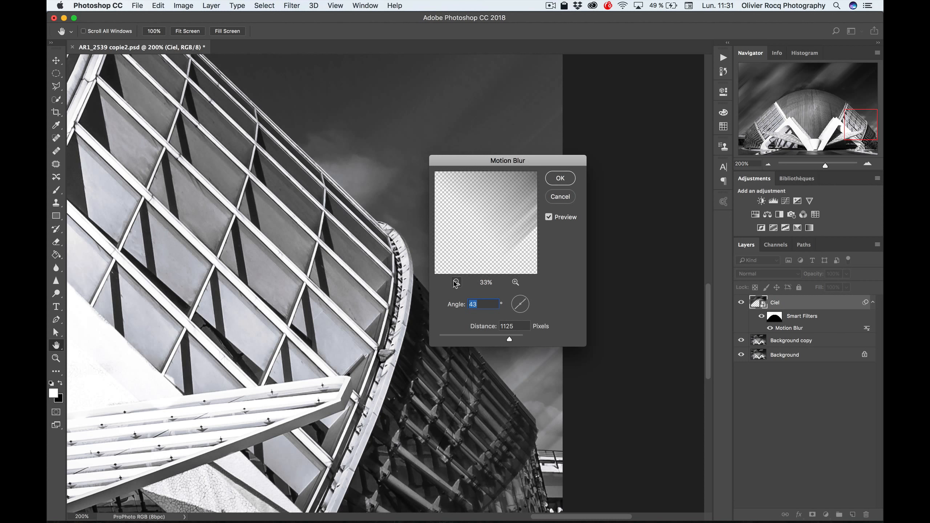
left_click_drag(506, 219, 482, 260)
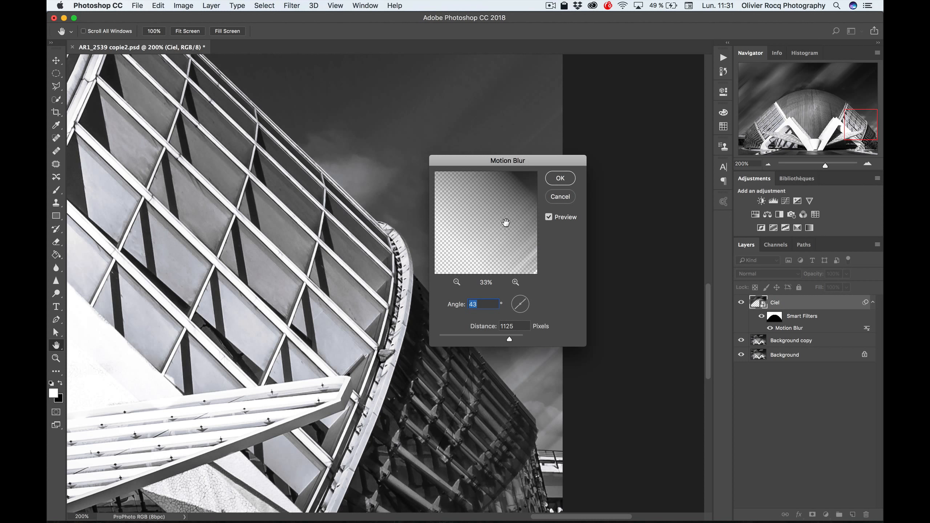
left_click_drag(505, 222, 482, 250)
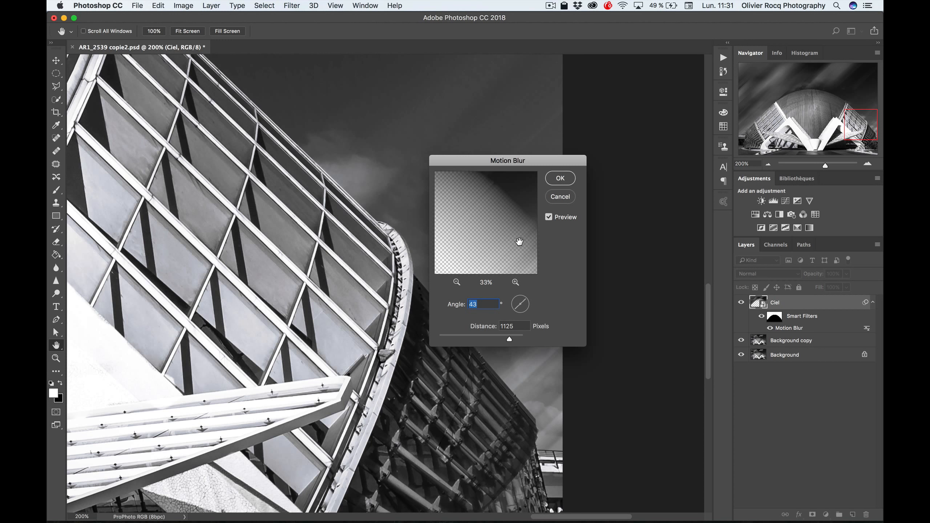
left_click(560, 197)
Compare the building's right edge with the Ciel layer hidden and shown.
key("z")
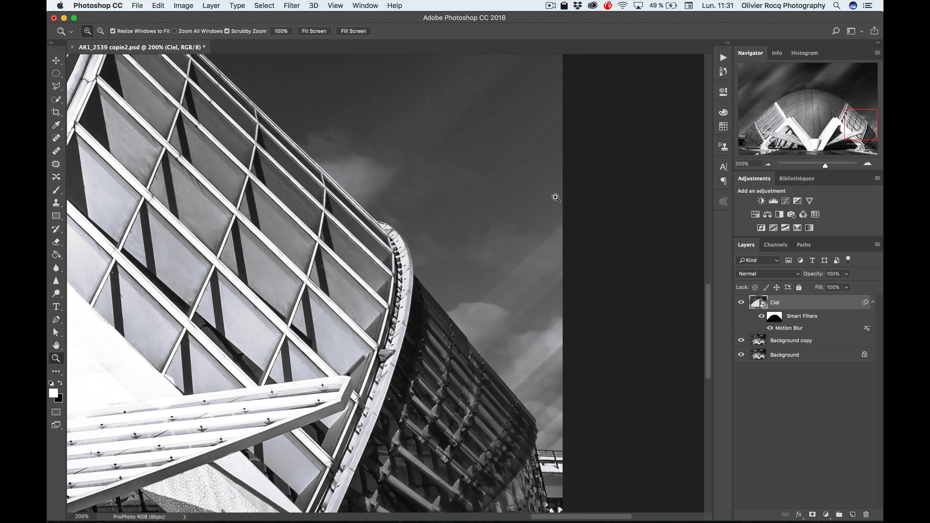
left_click(742, 304)
left_click(741, 304)
key("super+minus")
key("super+minus")
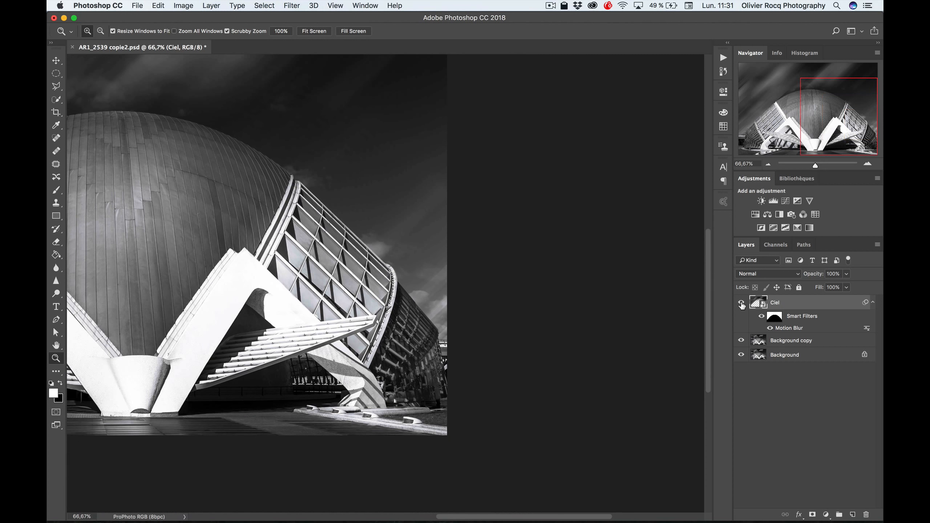
Load the Ciel layer's pixels as a selection and add a layer mask from it.
key("super+0")
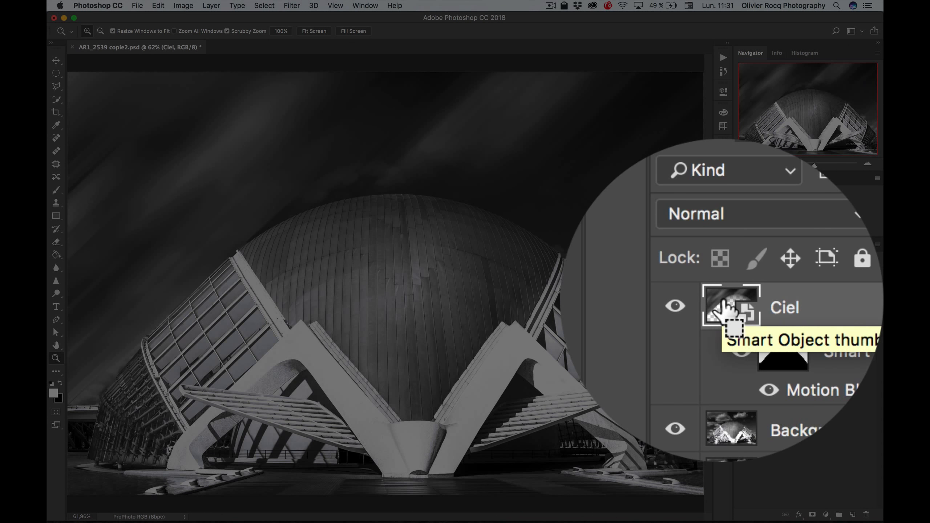
left_click(757, 303, "super")
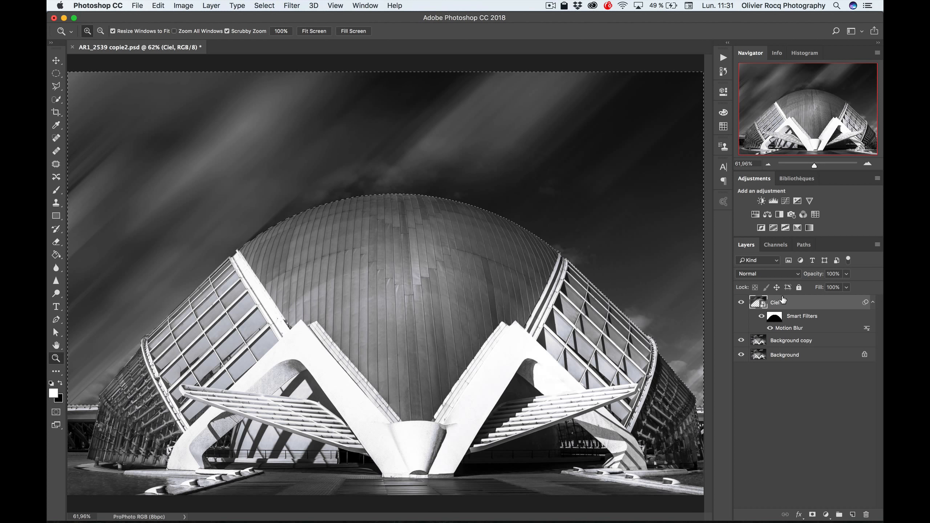
left_click(813, 515)
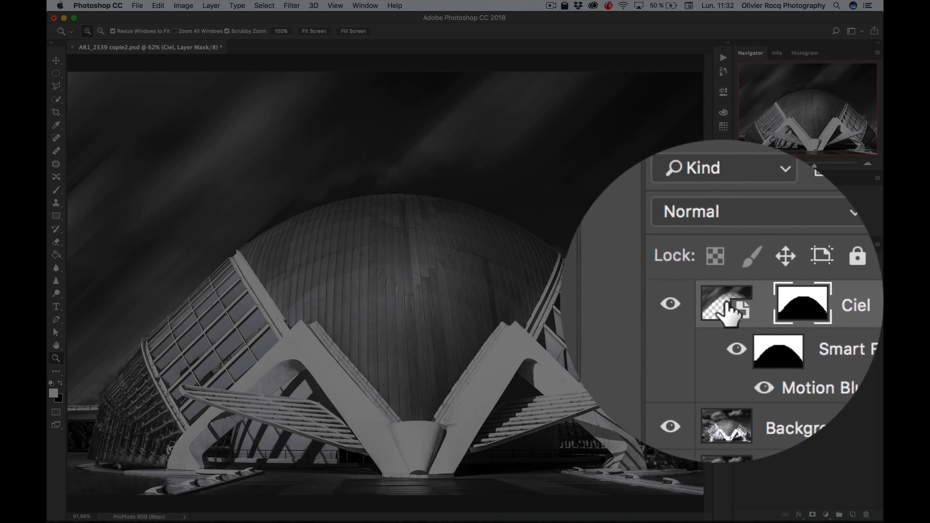
Free Transform the Ciel Smart Object beyond the canvas edges, to about 130% width and 146% height, leaving its mask unselected.
left_click(723, 315)
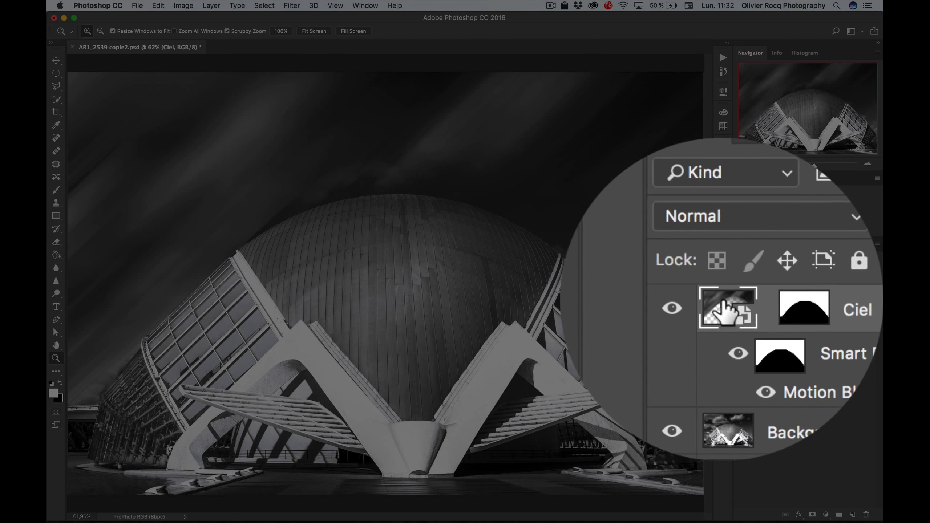
key("super+t")
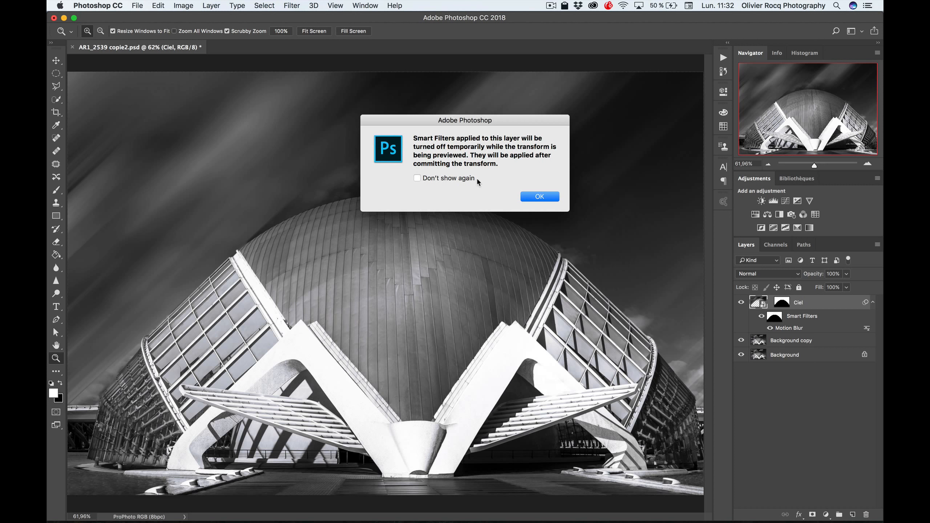
left_click(536, 198)
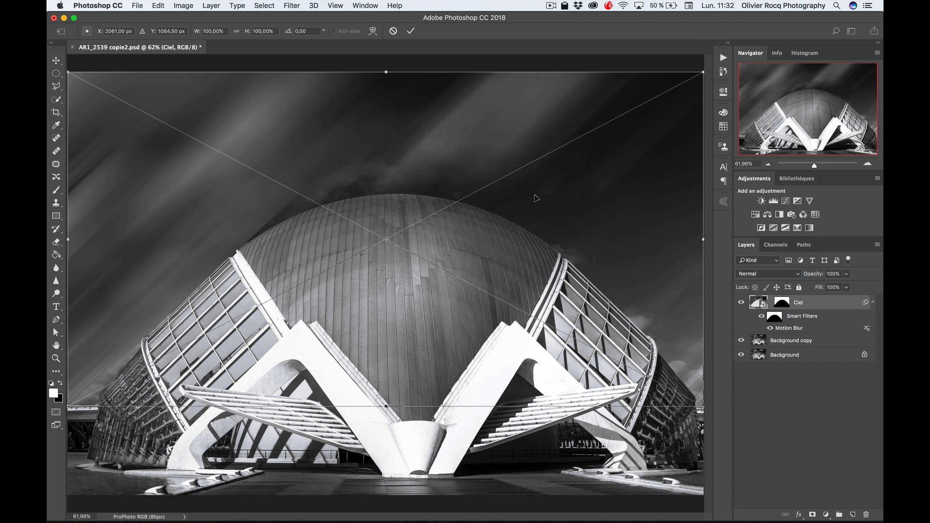
key("super+minus")
key("super+minus")
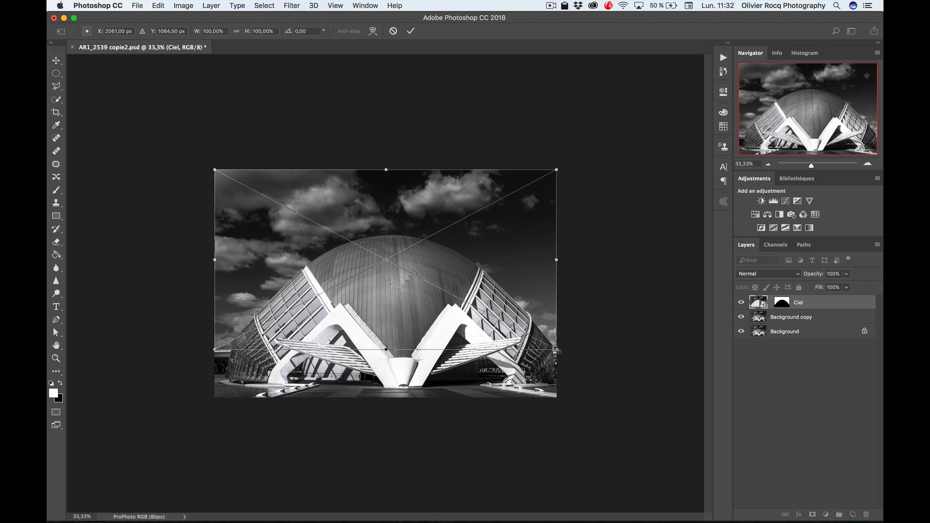
left_click_drag(556, 350, 628, 386)
left_click_drag(559, 271, 554, 310)
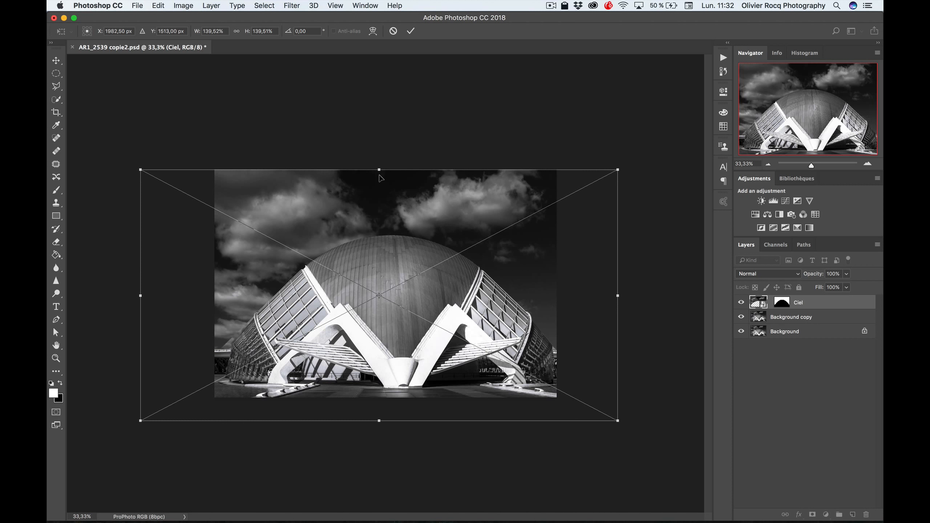
left_click_drag(381, 178, 380, 158)
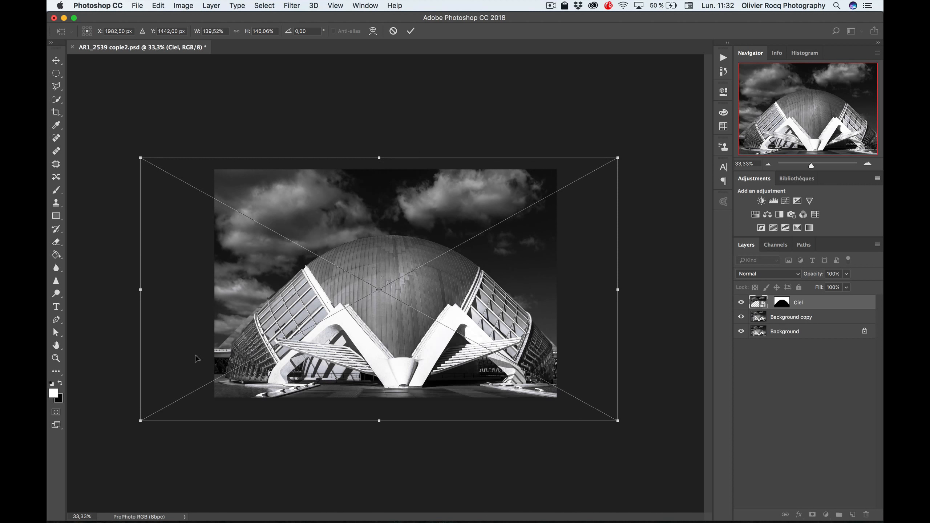
left_click_drag(140, 290, 157, 289)
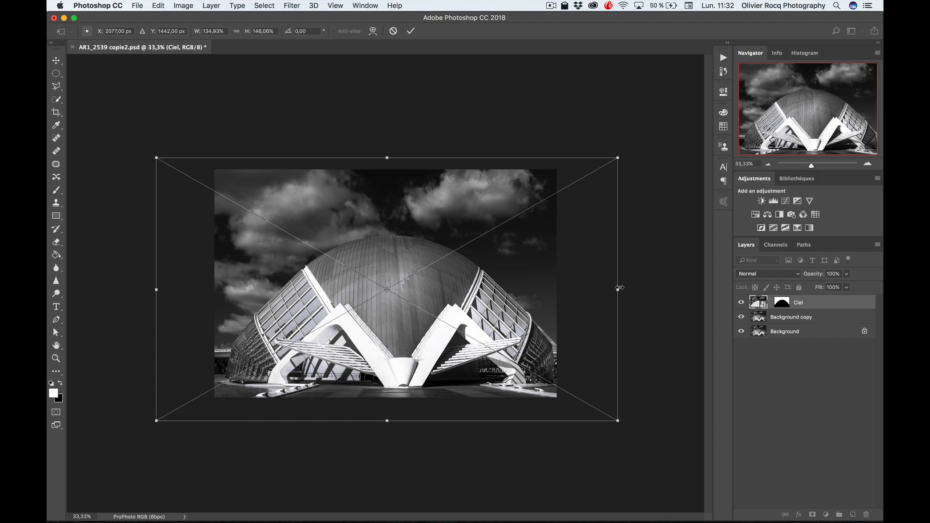
left_click_drag(618, 287, 603, 292)
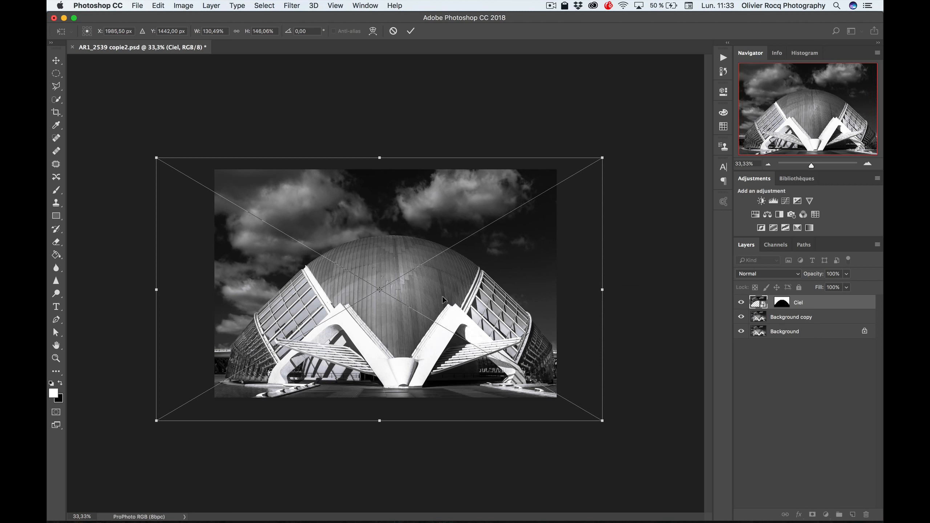
key("Return")
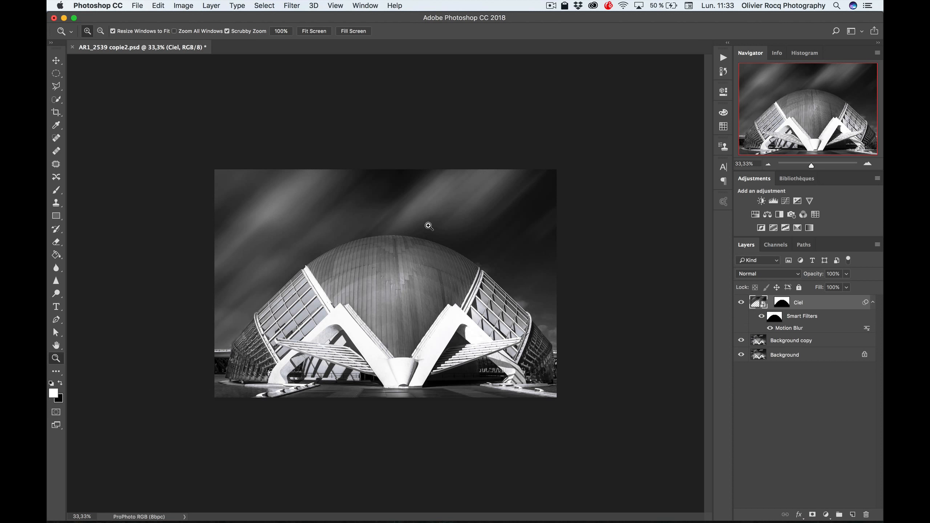
Check the enlarged sky along the building's edges and duplicate the Ciel layer four times to strengthen its coverage.
left_click_drag(345, 238, 352, 214)
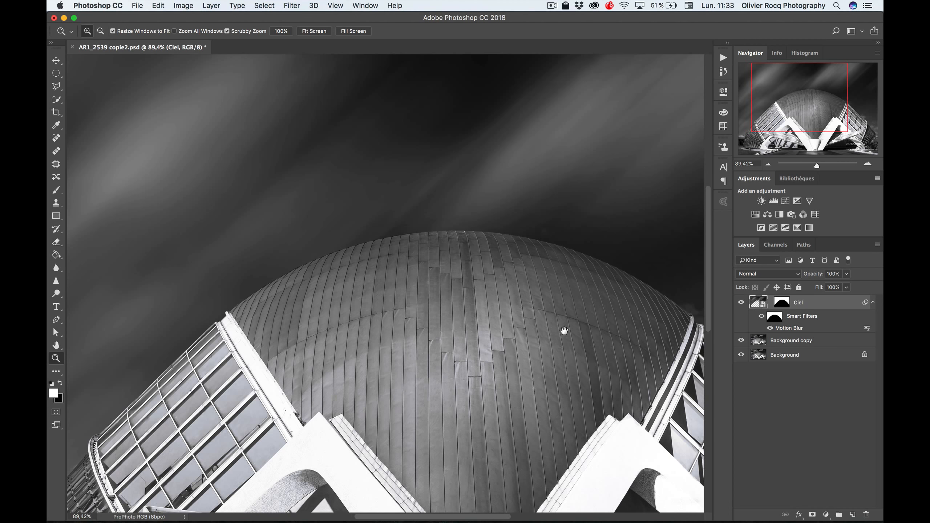
left_click_drag(563, 328, 347, 201)
left_click_drag(512, 321, 487, 336)
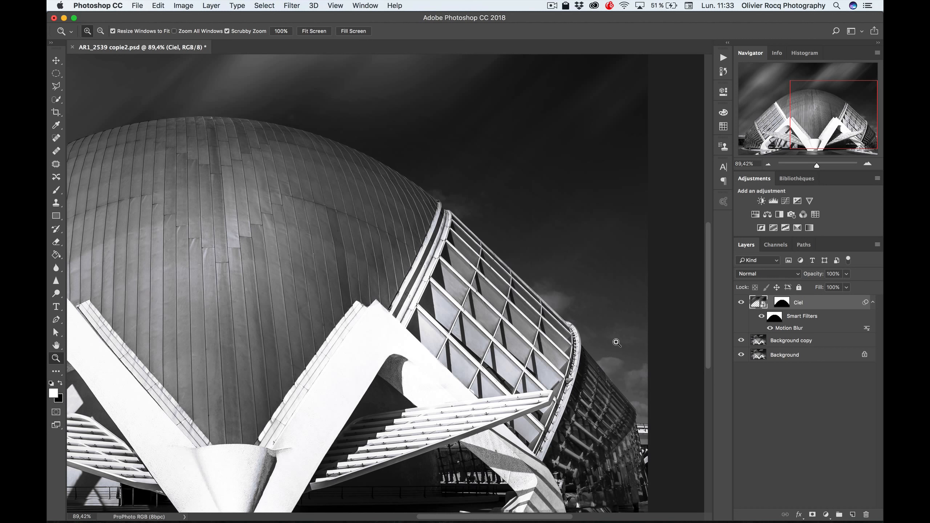
key("super+minus")
key("super+minus")
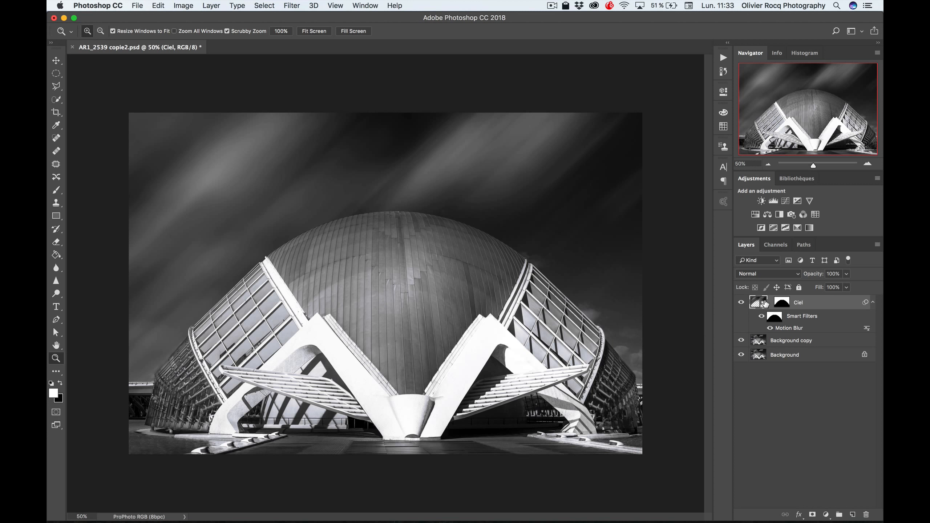
key("super+j")
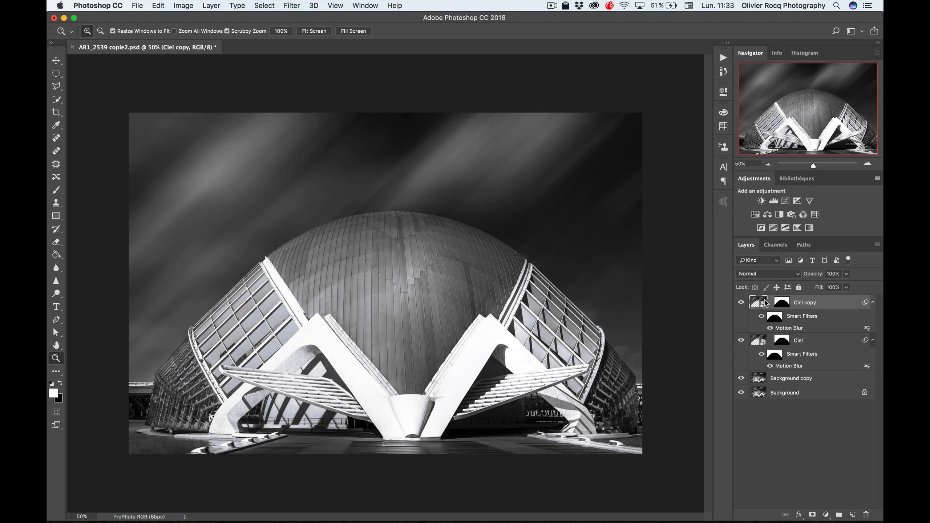
key("super+j")
key("super+j")
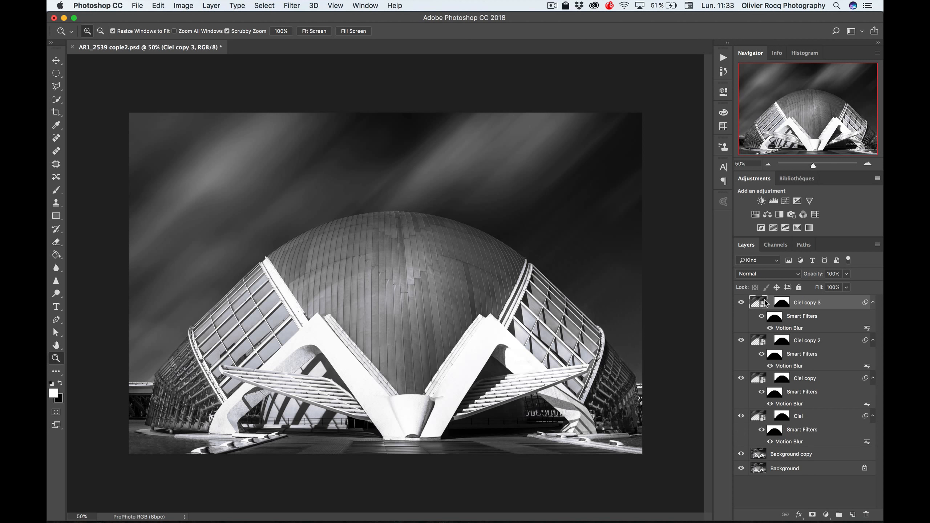
key("super+j")
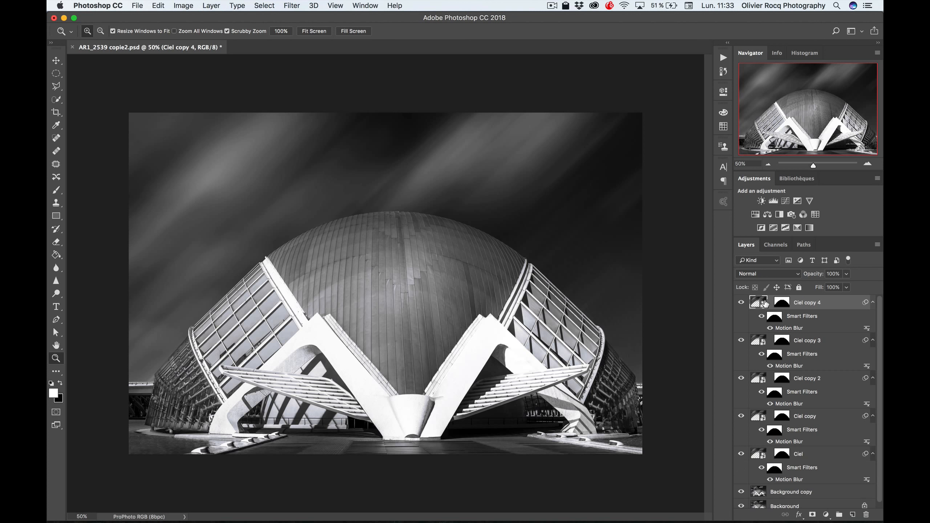
Group the Ciel layer and its four copies as CIEL FILE and compare the image with and without the group.
left_click_drag(622, 351, 622, 349)
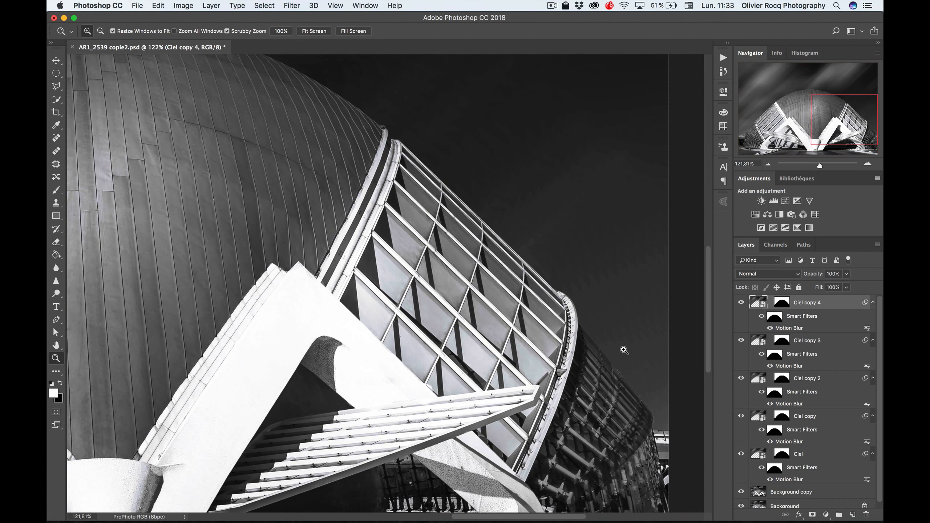
key("super+0")
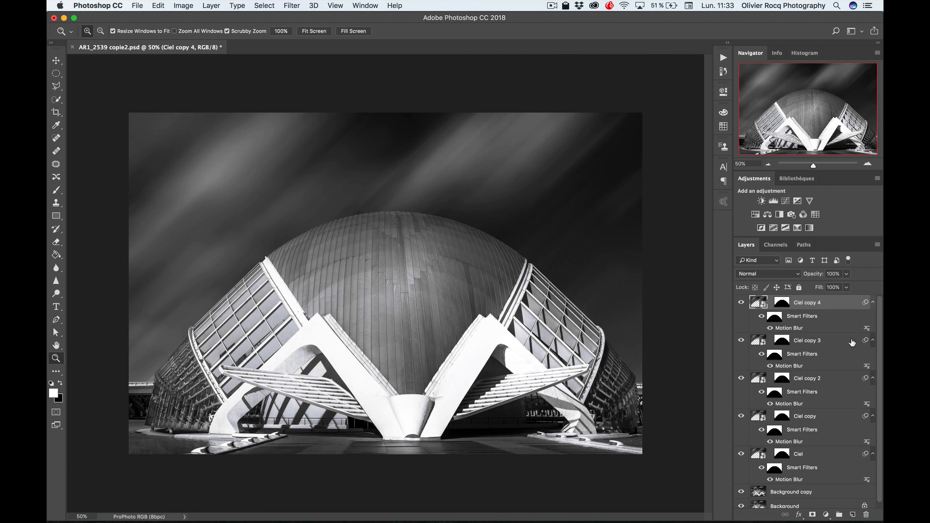
scroll(879, 333, "down", 1)
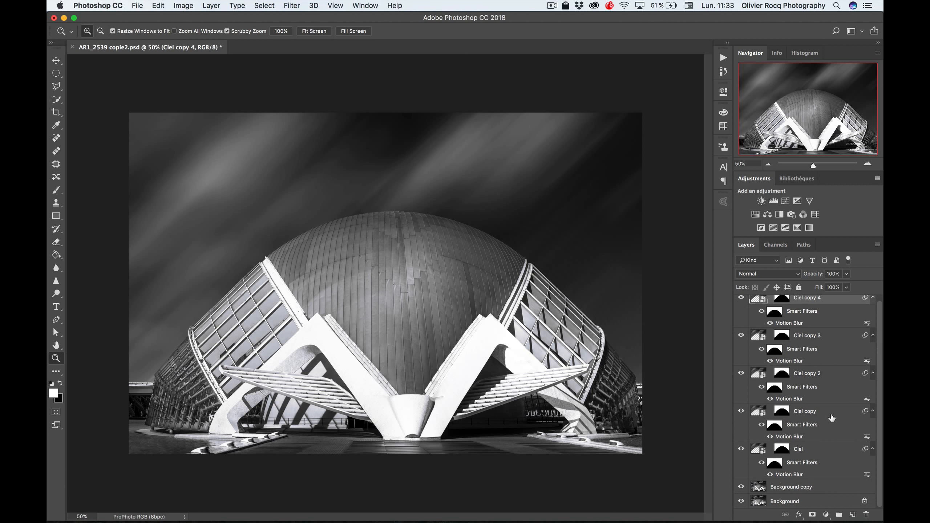
left_click(800, 454, "shift")
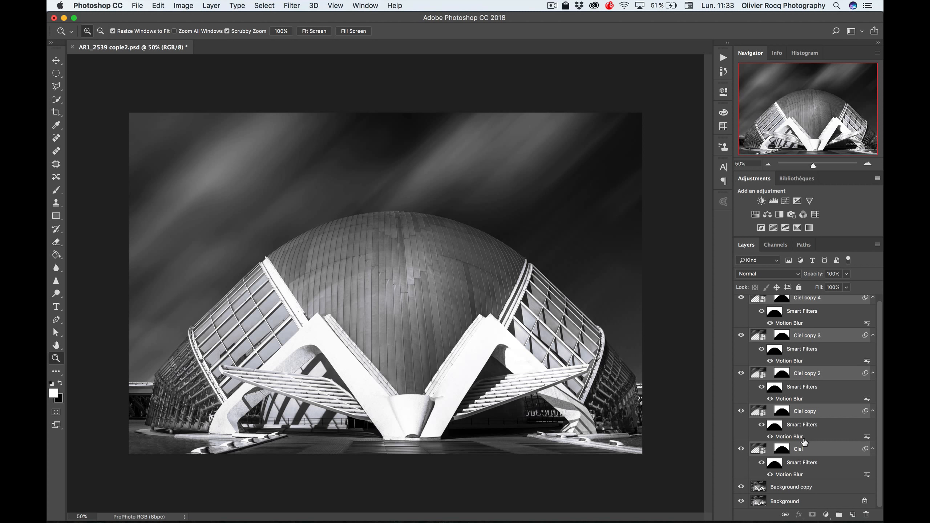
key("super+g")
double_click(777, 301)
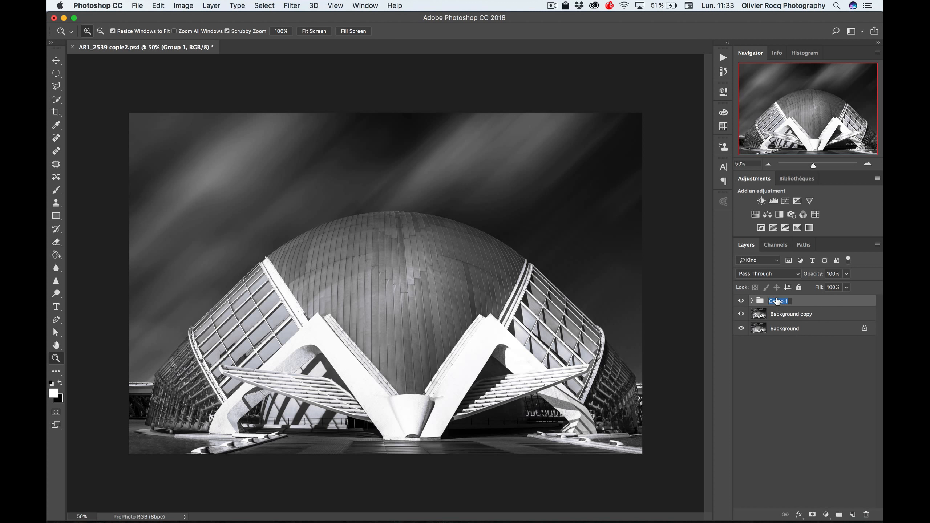
type("CiEL FILE")
key("Return")
left_click(741, 301)
left_click(741, 301)
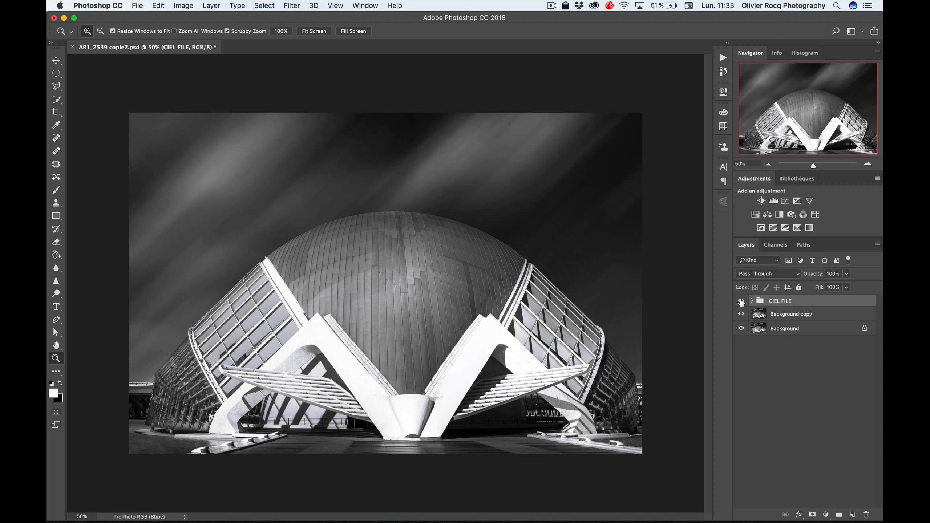